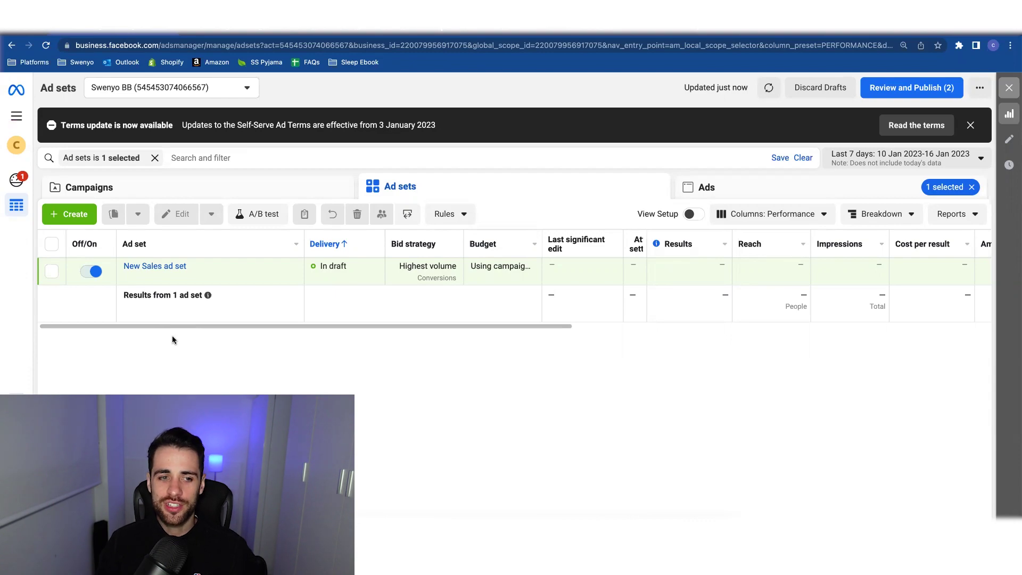
- Switch Dynamic creative On for the New Sales ad set, confirm it, then open the New Sales ad
{"action": "mouse_move", "coordinate": [238, 283]}
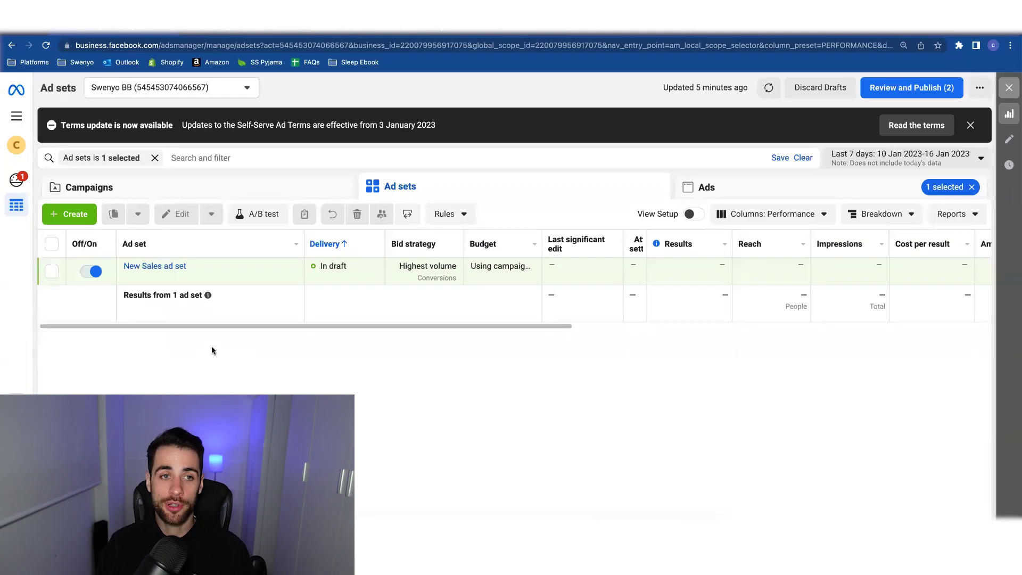
{"action": "mouse_move", "coordinate": [195, 283]}
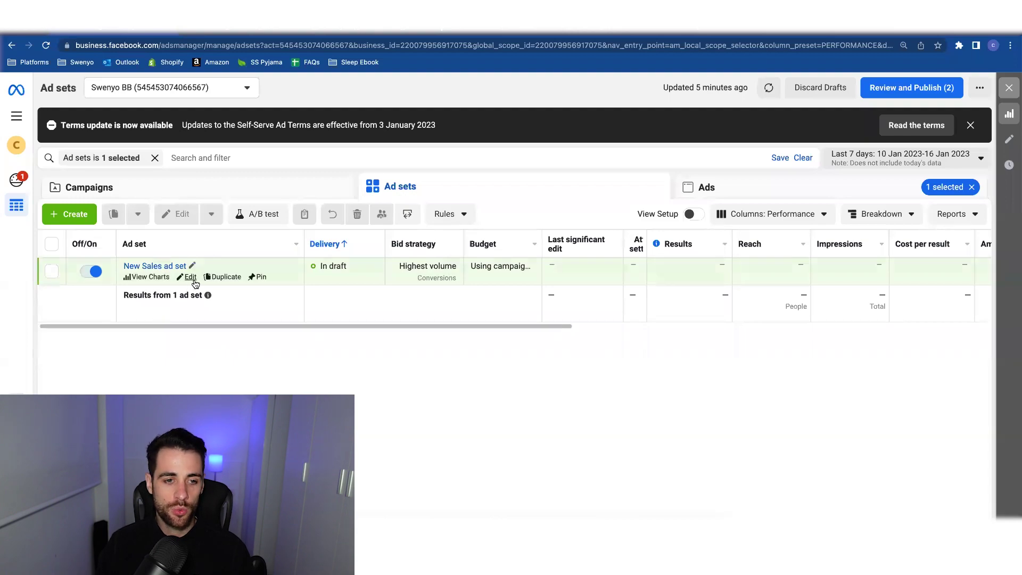
{"action": "left_click", "coordinate": [192, 279]}
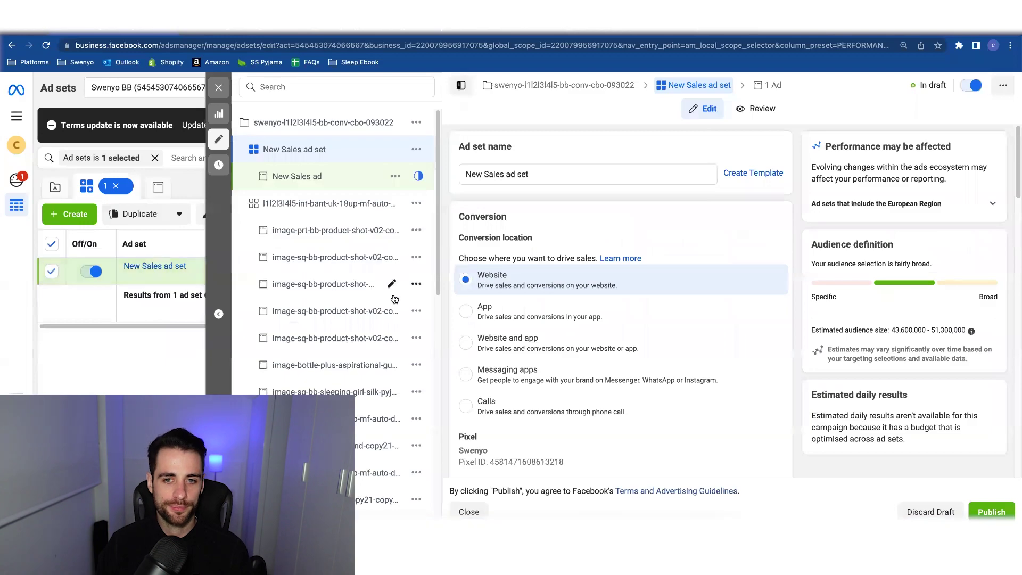
{"action": "scroll", "coordinate": [568, 319], "scroll_direction": "down", "scroll_amount": 4}
{"action": "scroll", "coordinate": [567, 324], "scroll_direction": "down", "scroll_amount": 3}
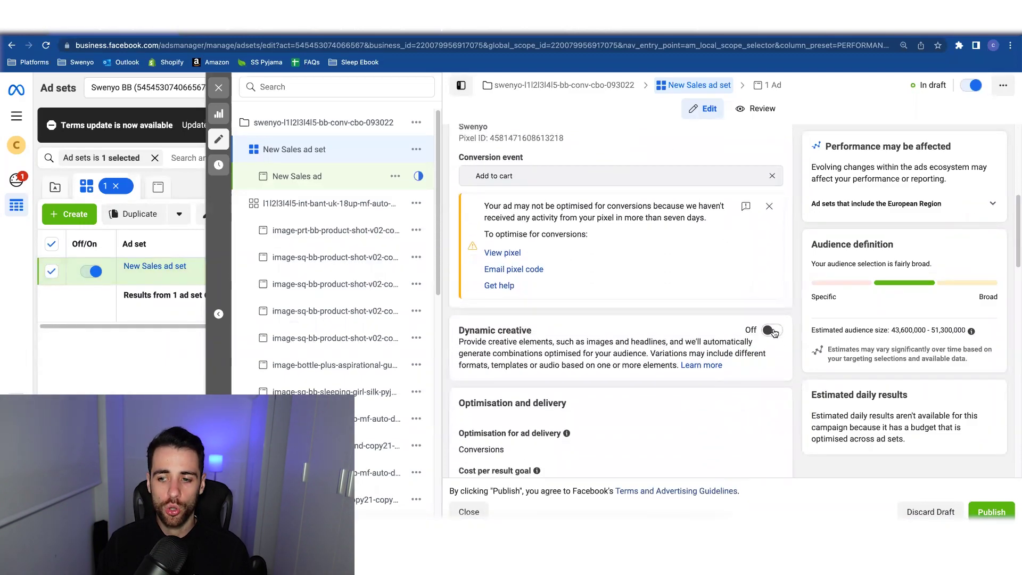
{"action": "left_click", "coordinate": [770, 332]}
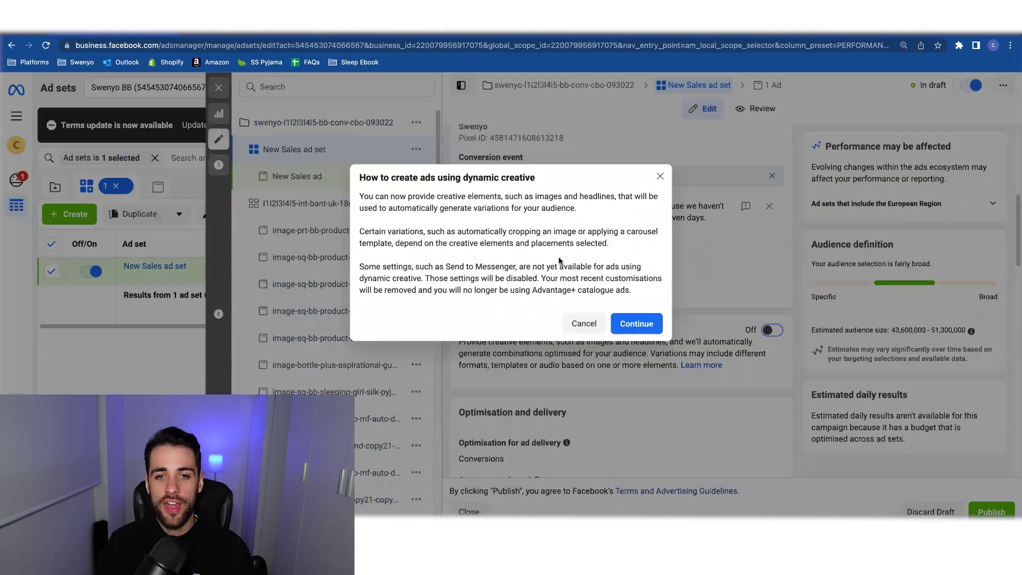
{"action": "left_click", "coordinate": [636, 325]}
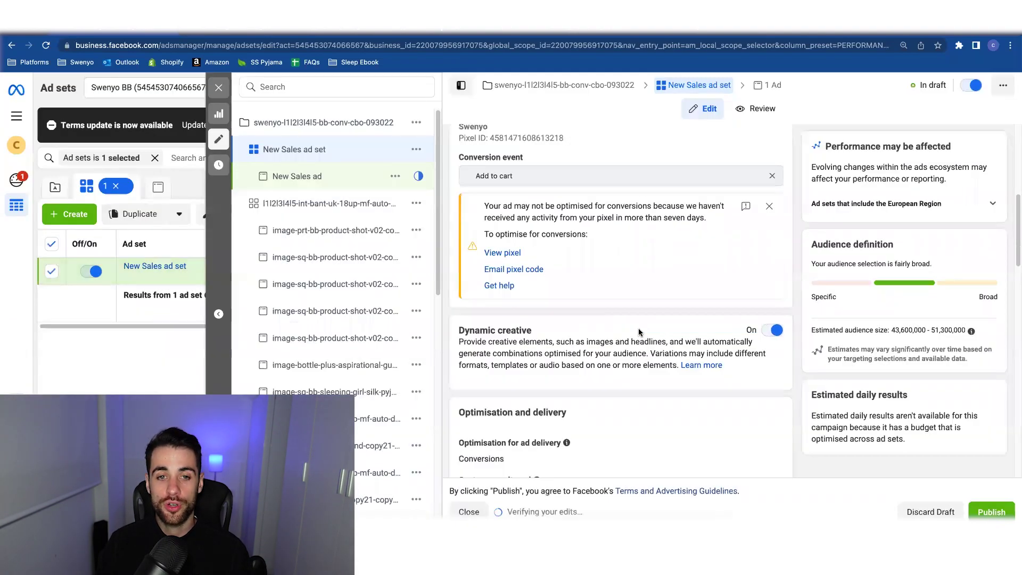
{"action": "left_click", "coordinate": [306, 180]}
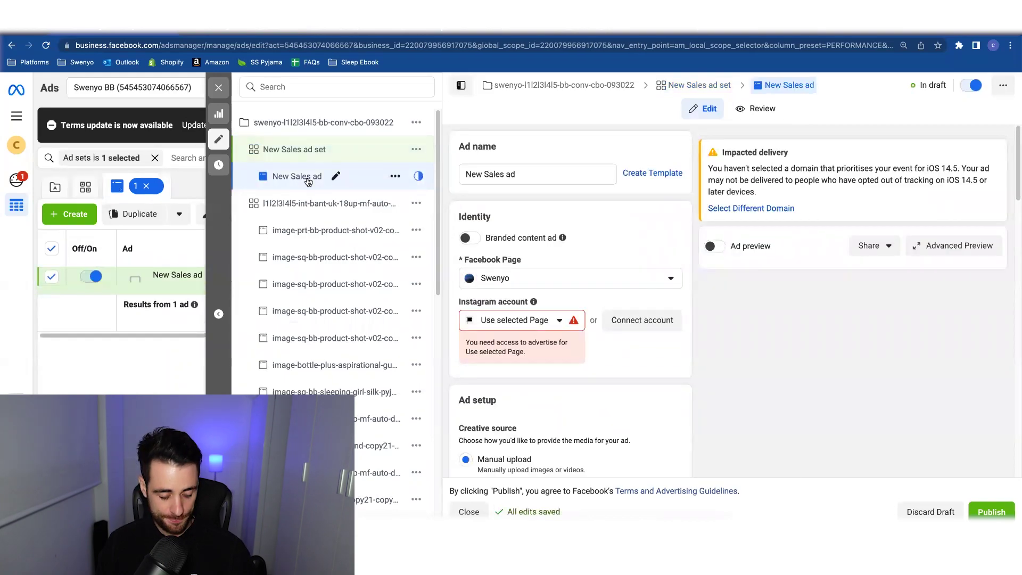
- Try duplicating the New Sales ad, dismiss the not-available notice, and start renaming it
{"action": "key", "text": "super+d"}
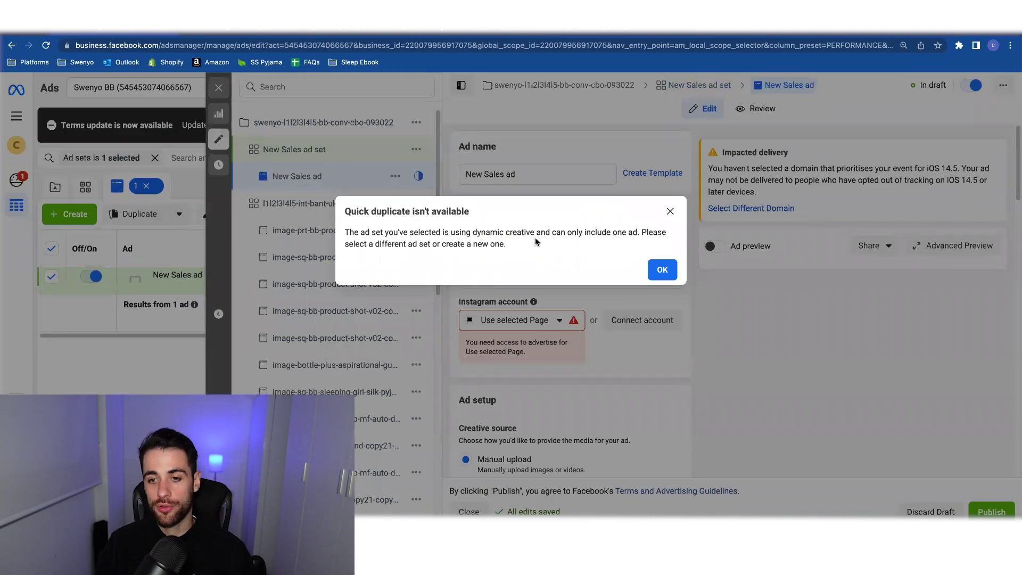
{"action": "left_click", "coordinate": [661, 270]}
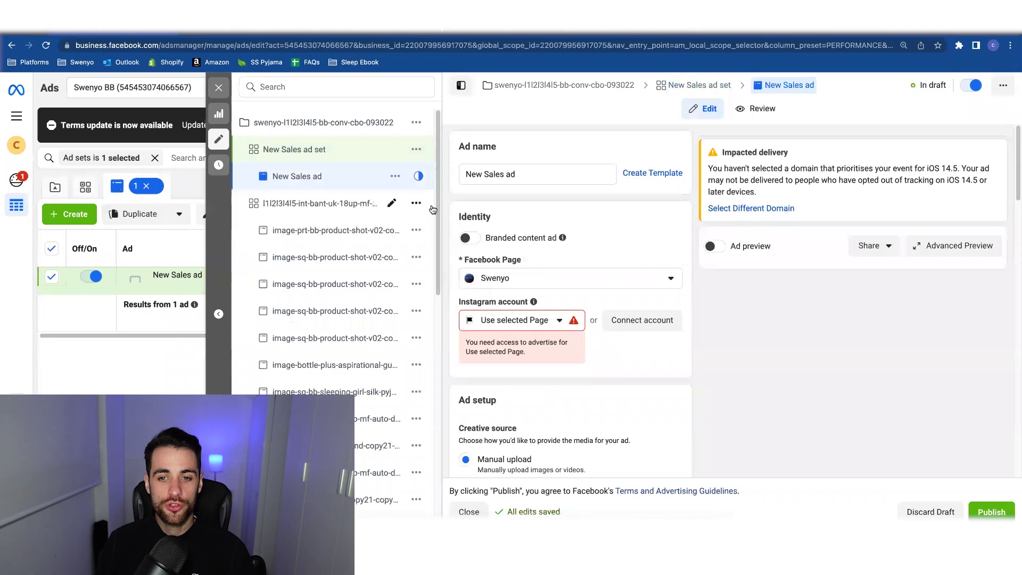
{"action": "left_click", "coordinate": [338, 177]}
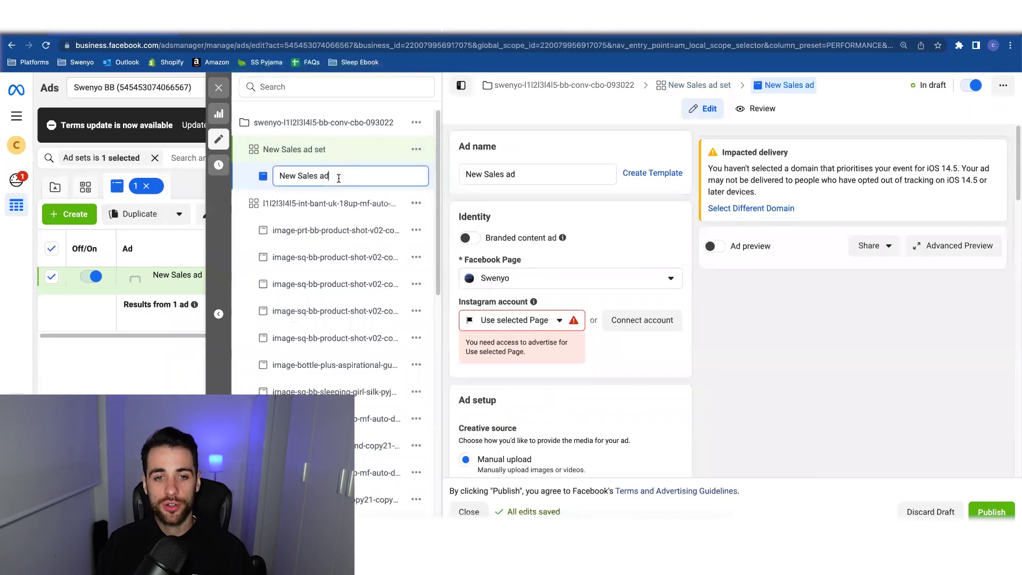
{"action": "scroll", "coordinate": [553, 306], "scroll_direction": "down", "scroll_amount": 10}
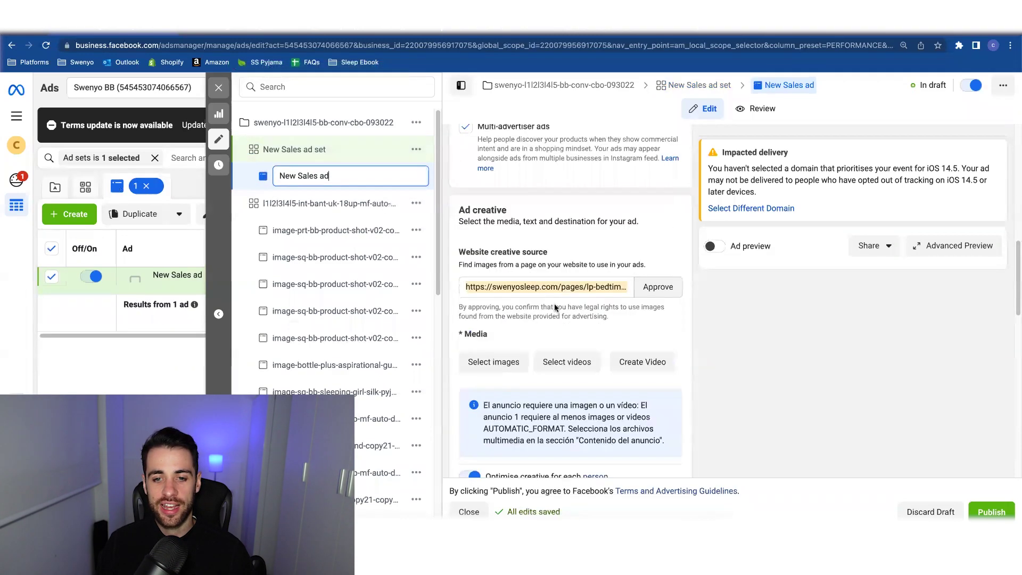
{"action": "scroll", "coordinate": [554, 305], "scroll_direction": "up", "scroll_amount": 5}
{"action": "scroll", "coordinate": [554, 304], "scroll_direction": "down", "scroll_amount": 9}
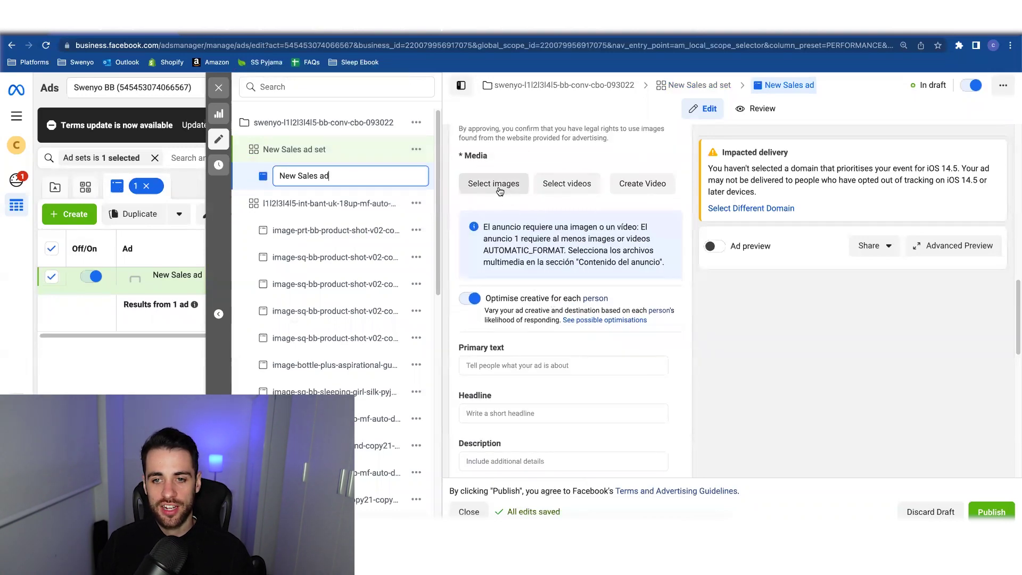
{"action": "scroll", "coordinate": [557, 277], "scroll_direction": "down", "scroll_amount": 1}
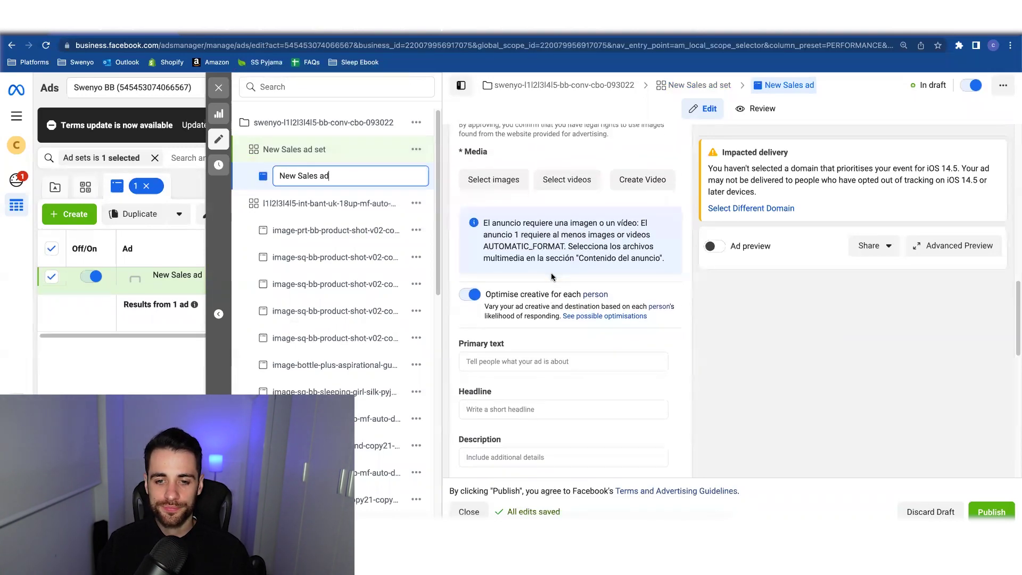
- Enter the first placeholder primary text and move on to the website URL field
{"action": "left_click", "coordinate": [527, 352]}
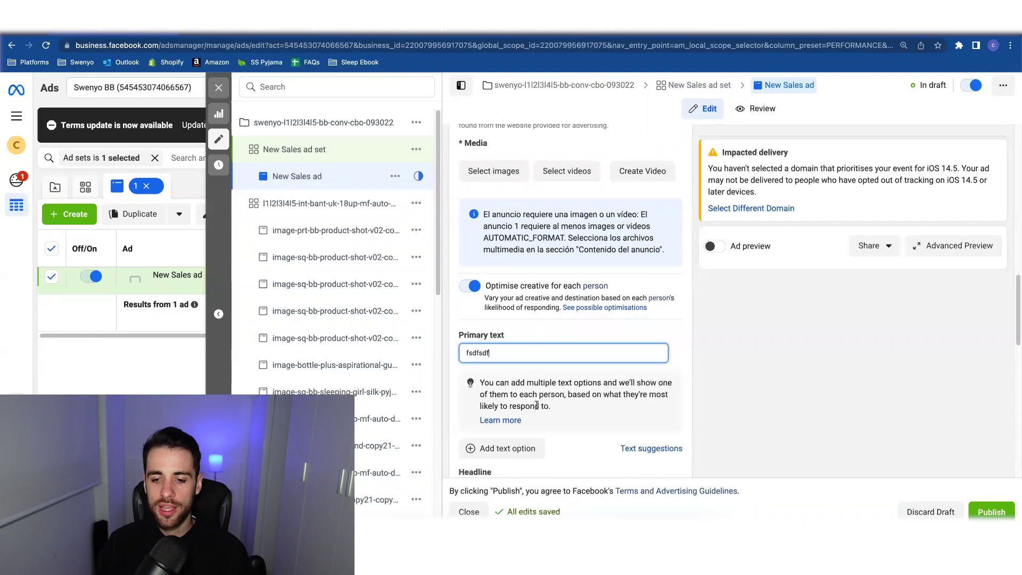
{"action": "left_click", "coordinate": [508, 432]}
{"action": "scroll", "coordinate": [500, 362], "scroll_direction": "down", "scroll_amount": 5}
{"action": "left_click", "coordinate": [501, 362]}
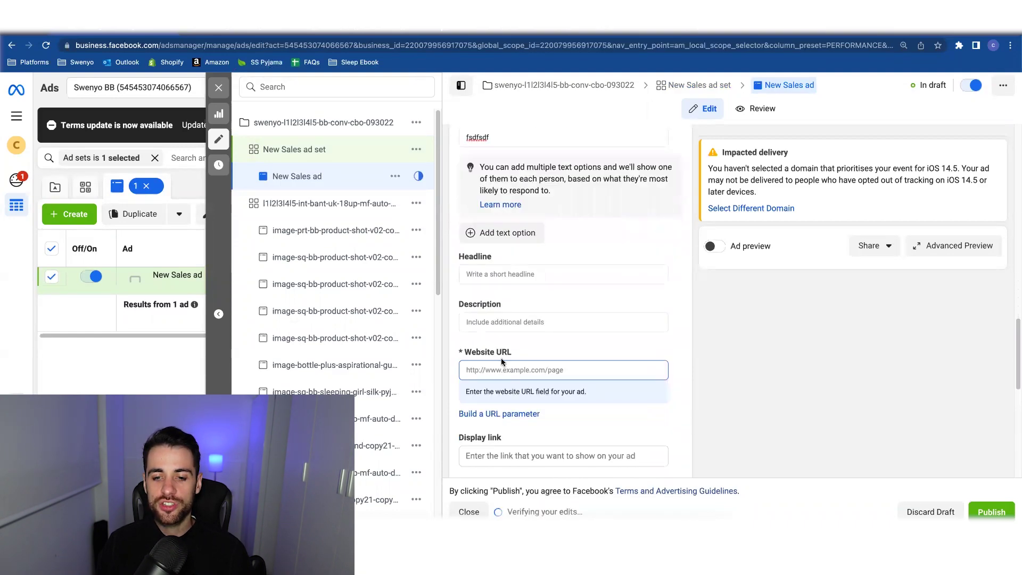
{"action": "scroll", "coordinate": [497, 276], "scroll_direction": "up", "scroll_amount": 1}
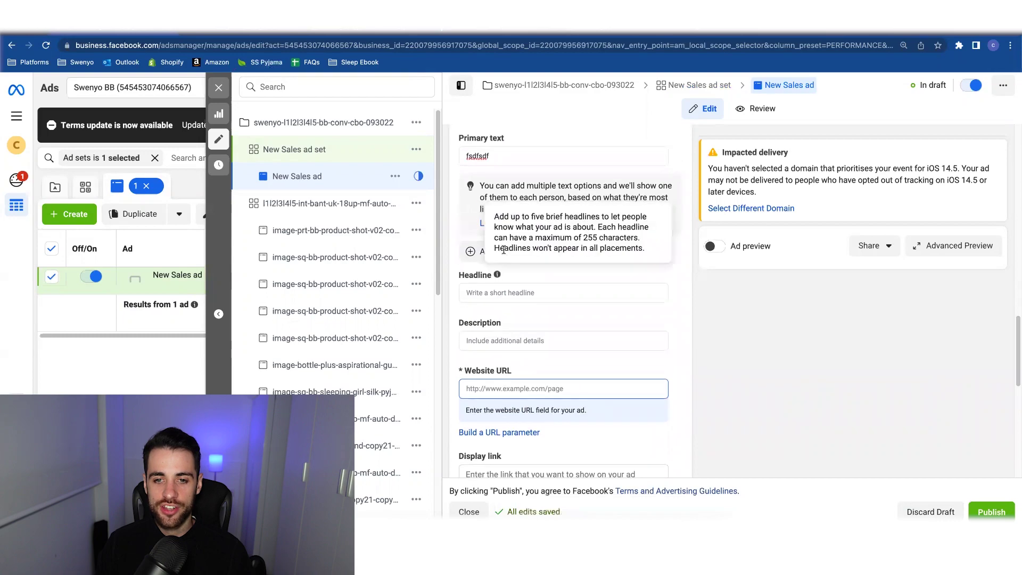
- Add the headline 'sdfsdfs' and a second primary text option 'sdfdsf'
{"action": "left_click", "coordinate": [482, 253]}
{"action": "left_click", "coordinate": [490, 251]}
{"action": "type", "text": "sdfsdf"}
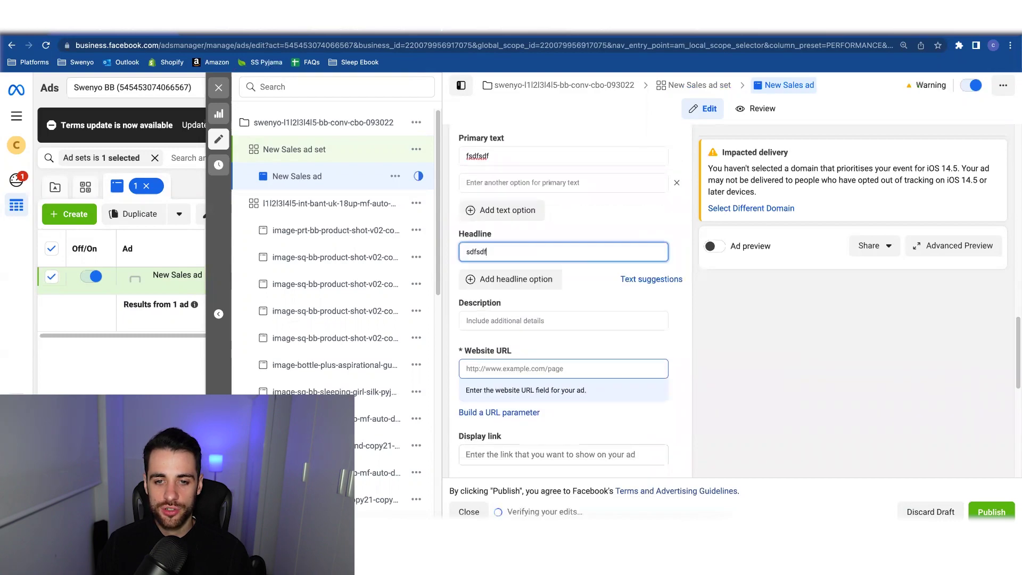
{"action": "type", "text": "s"}
{"action": "left_click", "coordinate": [527, 182]}
{"action": "type", "text": "sdfdsf"}
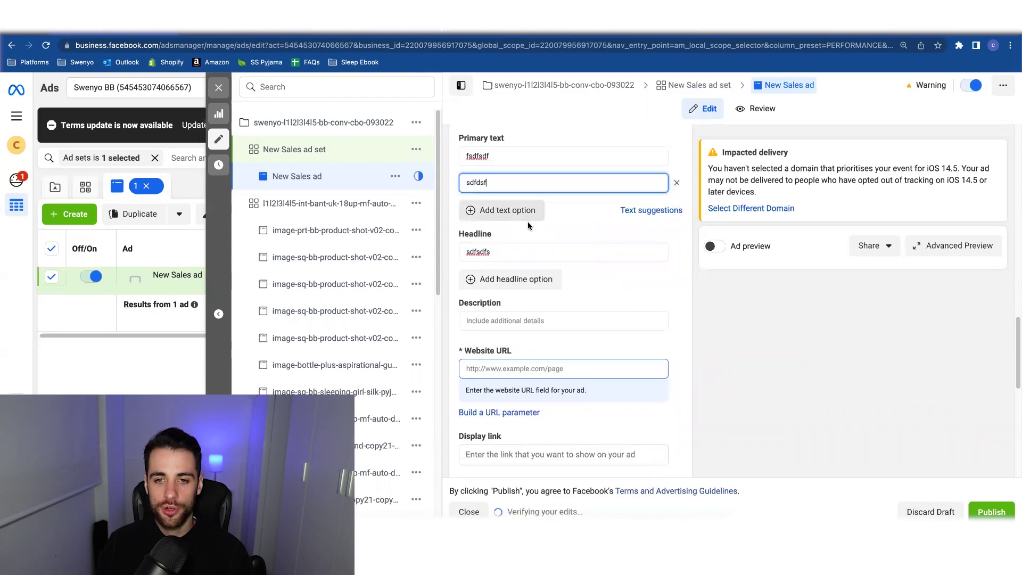
{"action": "left_click", "coordinate": [505, 325]}
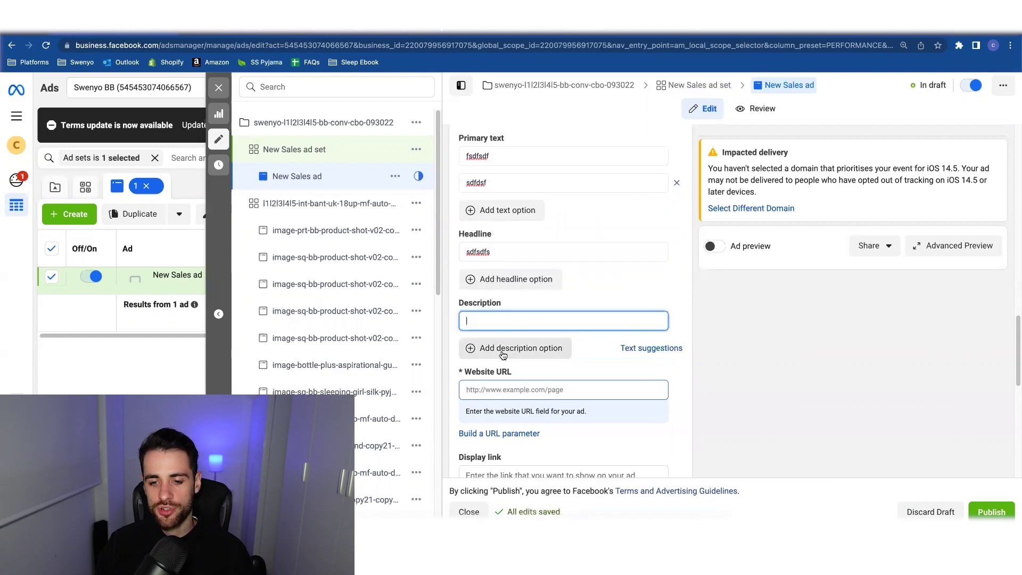
{"action": "scroll", "coordinate": [543, 400], "scroll_direction": "down", "scroll_amount": 3}
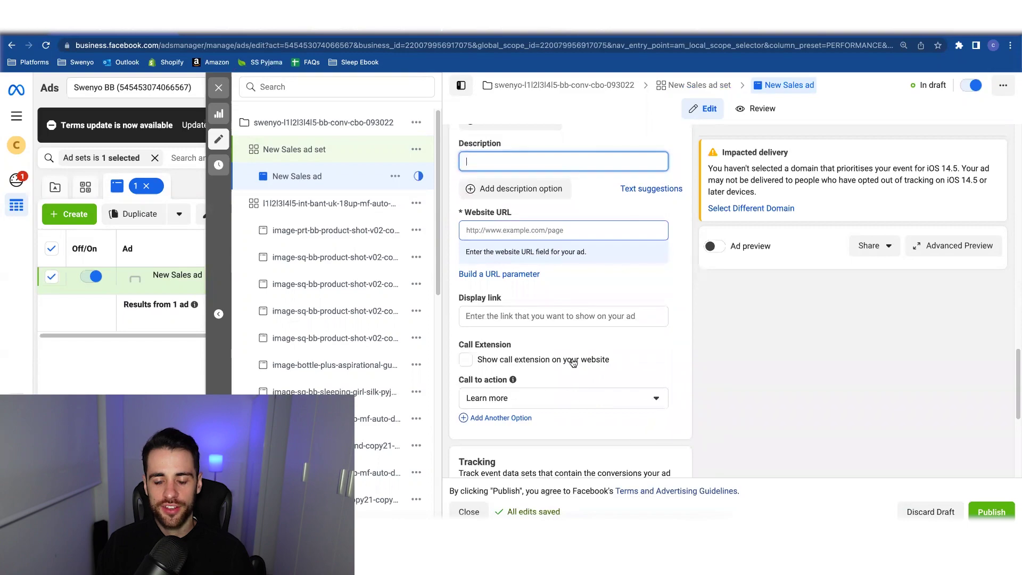
{"action": "scroll", "coordinate": [528, 318], "scroll_direction": "up", "scroll_amount": 10}
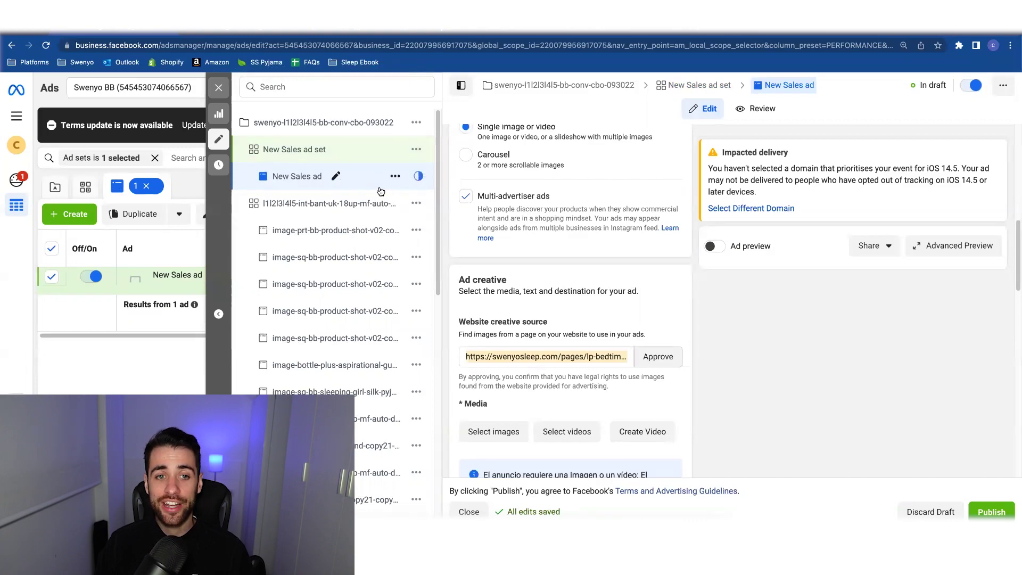
- Turn Dynamic creative Off for the New Sales ad set and confirm
{"action": "left_click", "coordinate": [313, 154]}
{"action": "scroll", "coordinate": [643, 386], "scroll_direction": "down", "scroll_amount": 5}
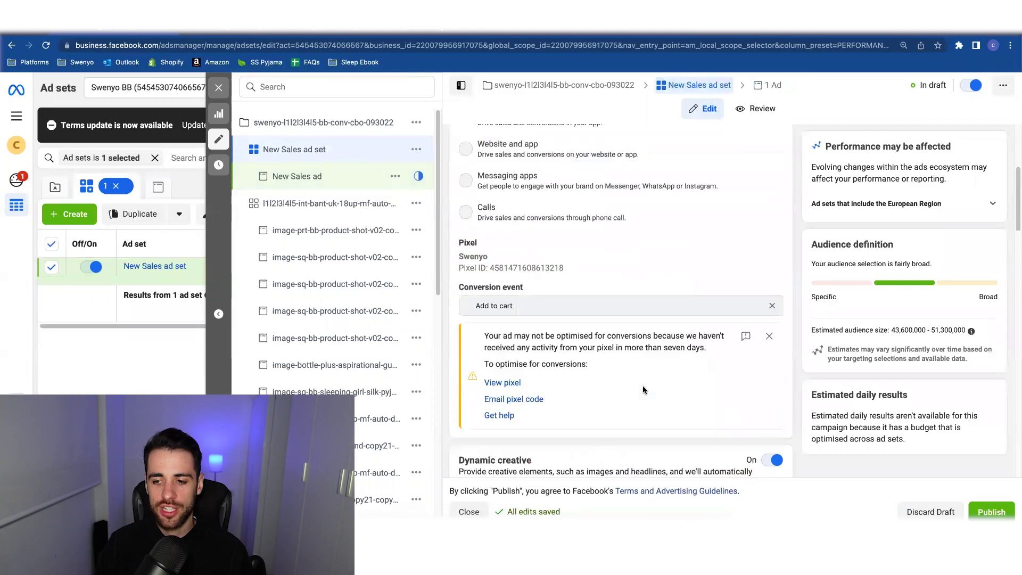
{"action": "left_click", "coordinate": [774, 365]}
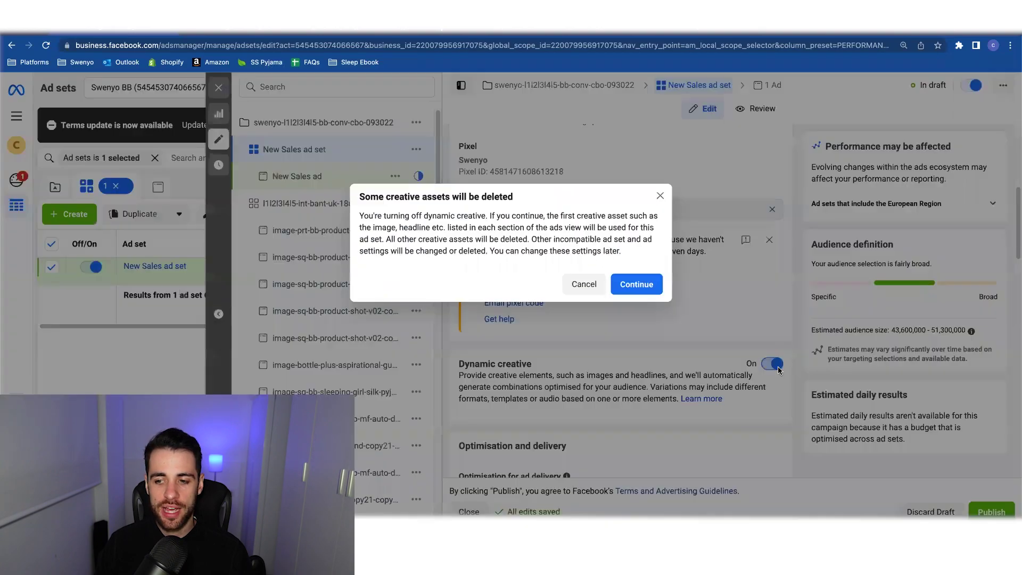
{"action": "left_click", "coordinate": [637, 284]}
- Duplicate the New Sales ad with the shortcut, then reselect the original ad
{"action": "left_click", "coordinate": [276, 176]}
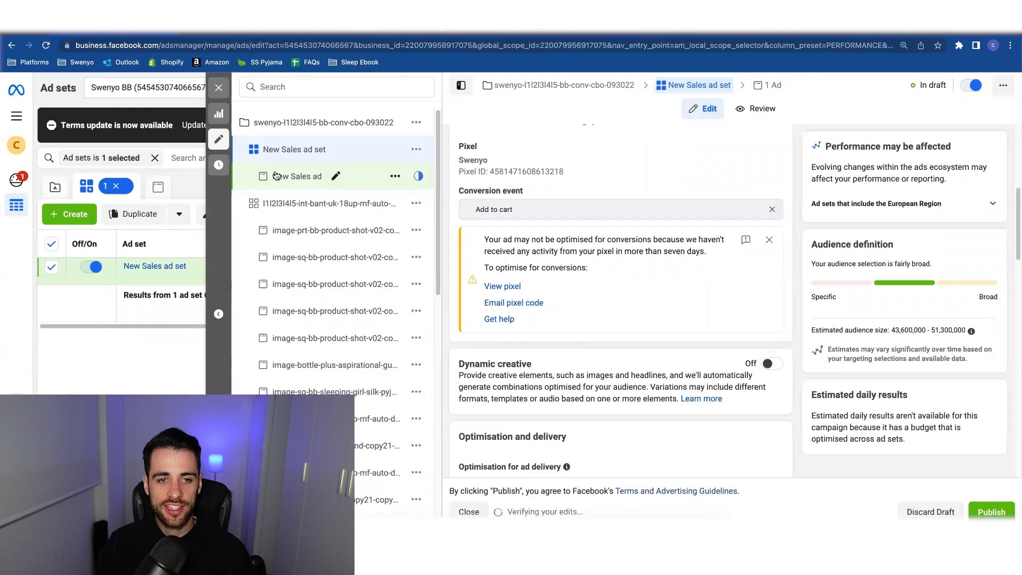
{"action": "key", "text": "super+d"}
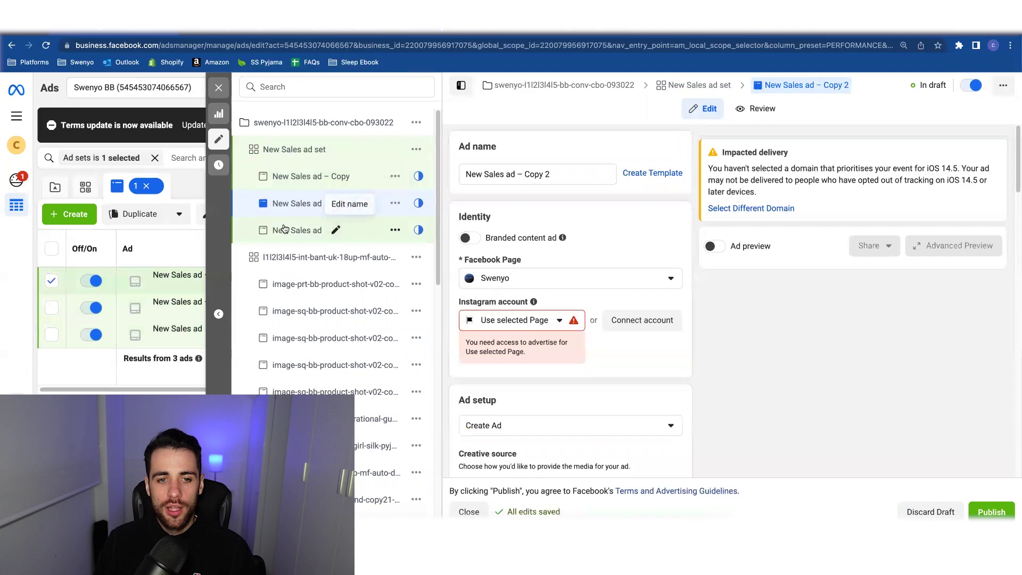
{"action": "left_click", "coordinate": [285, 229]}
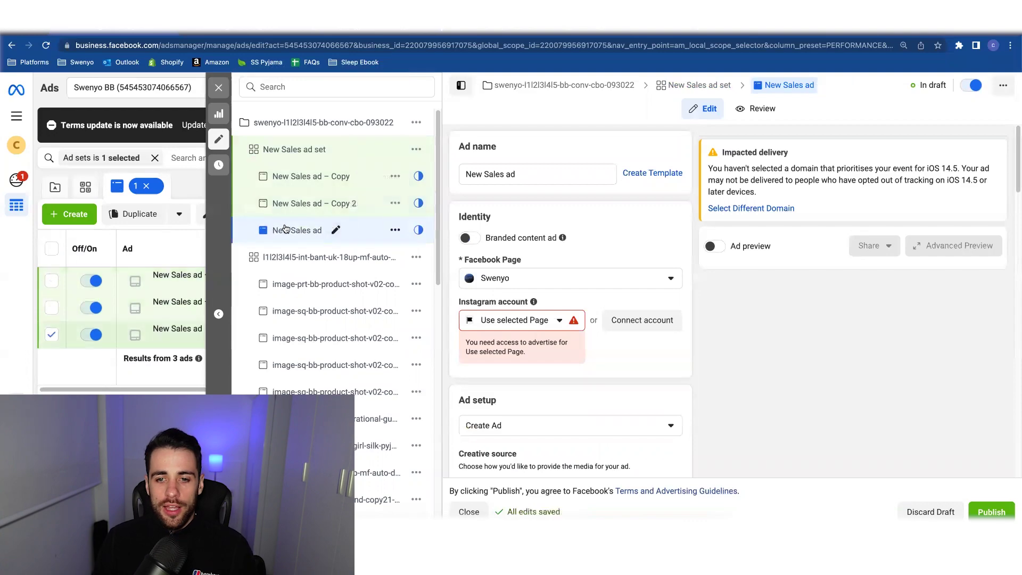
{"action": "scroll", "coordinate": [554, 292], "scroll_direction": "down", "scroll_amount": 4}
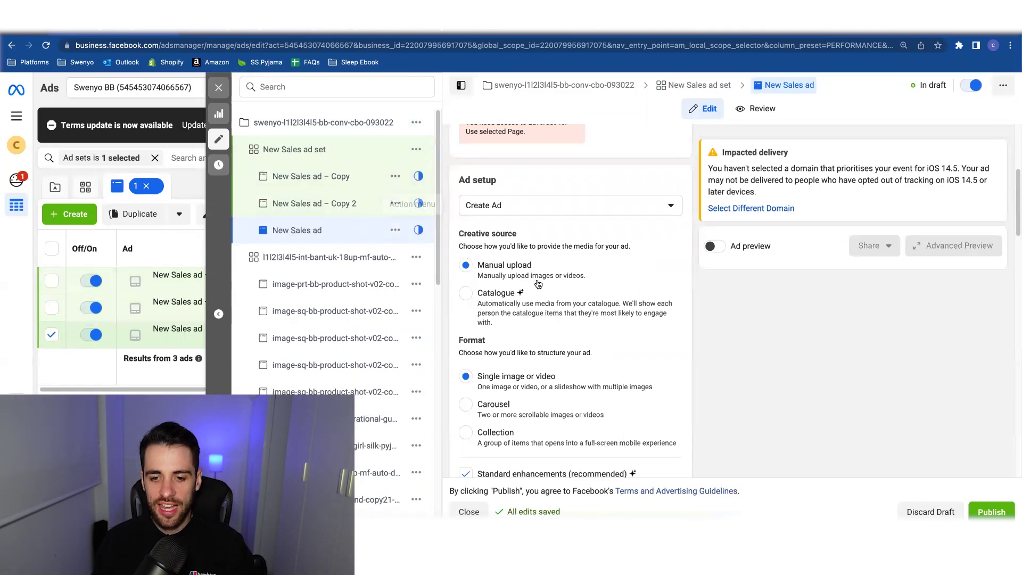
- Uncheck 'Standard enhancements (recommended)' on the original New Sales ad
{"action": "scroll", "coordinate": [538, 285], "scroll_direction": "down", "scroll_amount": 3}
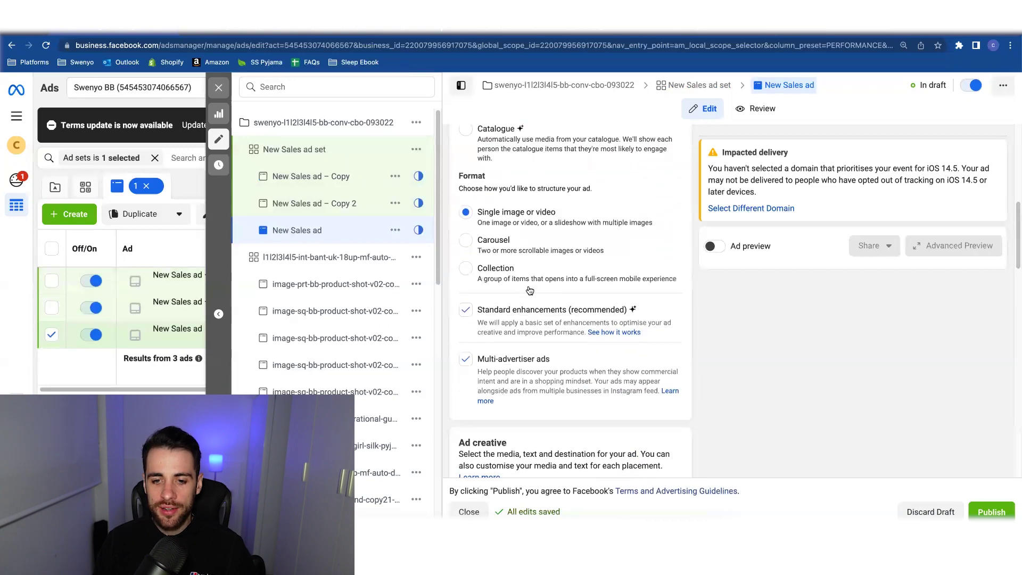
{"action": "left_click", "coordinate": [467, 312]}
{"action": "left_click", "coordinate": [466, 312]}
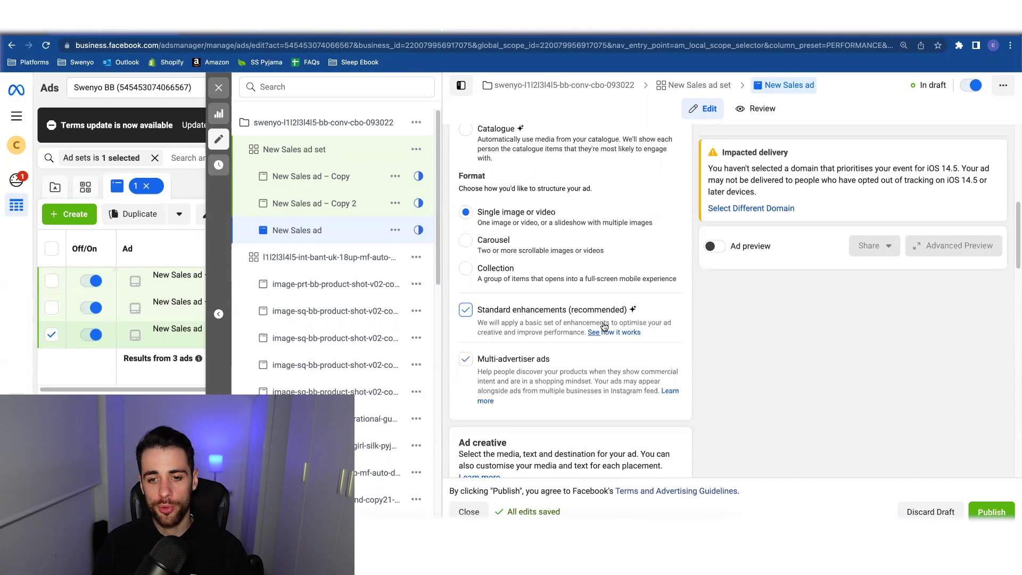
{"action": "left_click", "coordinate": [465, 309]}
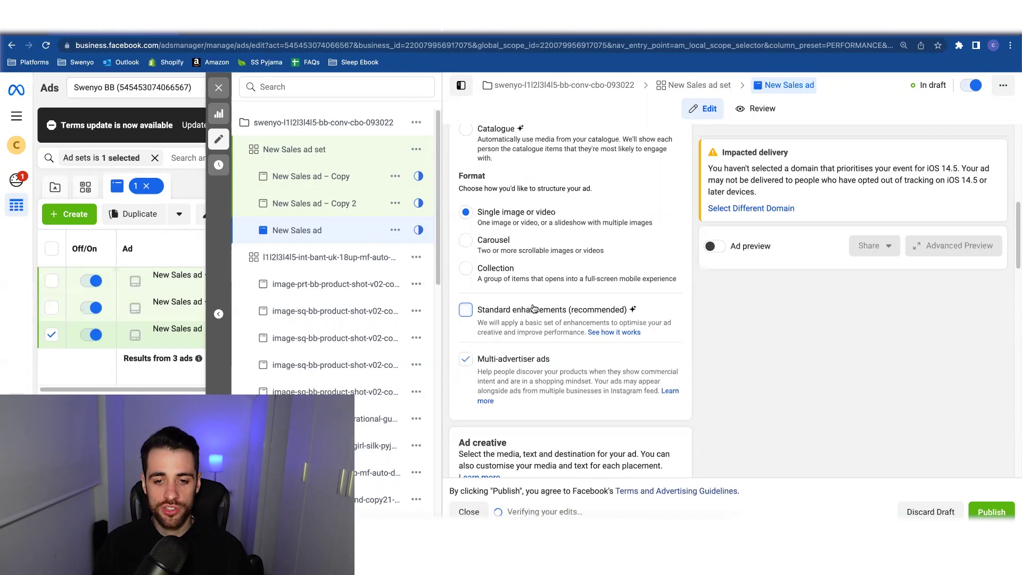
{"action": "scroll", "coordinate": [531, 309], "scroll_direction": "down", "scroll_amount": 4}
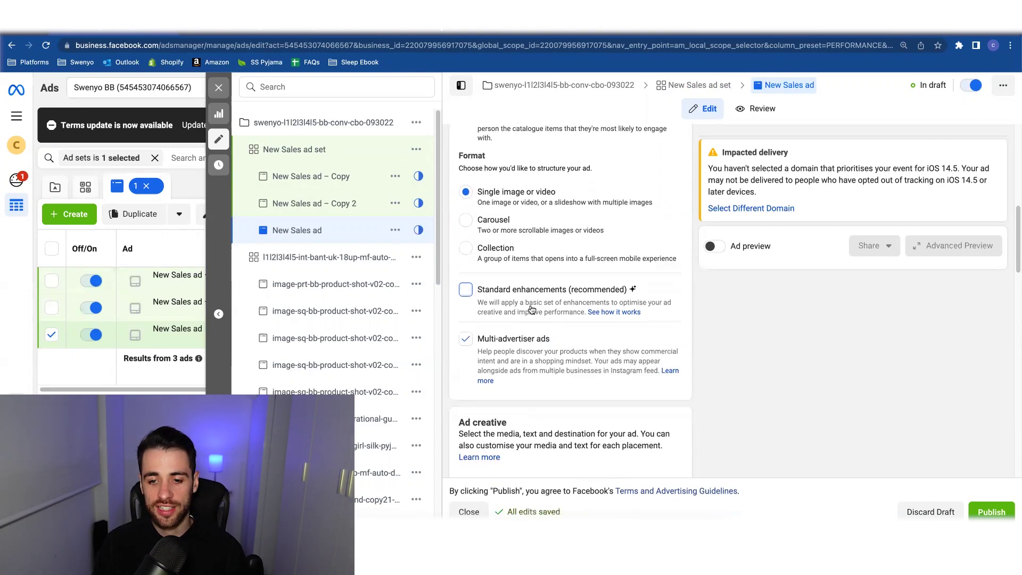
- Add the Sleep Support image as media, cropping Stories and Reels to 9:16
{"action": "left_click", "coordinate": [502, 324]}
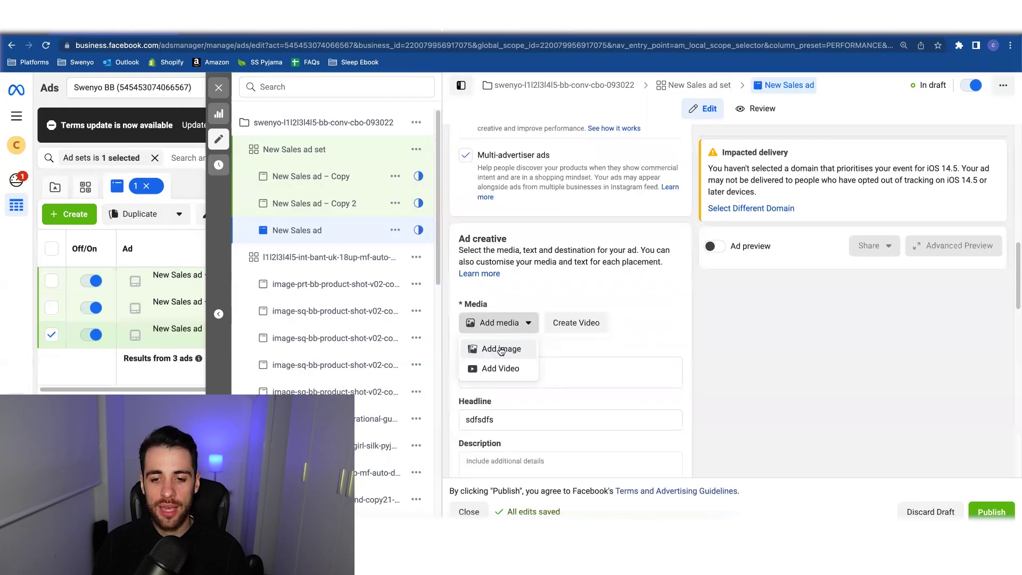
{"action": "left_click", "coordinate": [500, 350]}
{"action": "scroll", "coordinate": [501, 335], "scroll_direction": "down", "scroll_amount": 3}
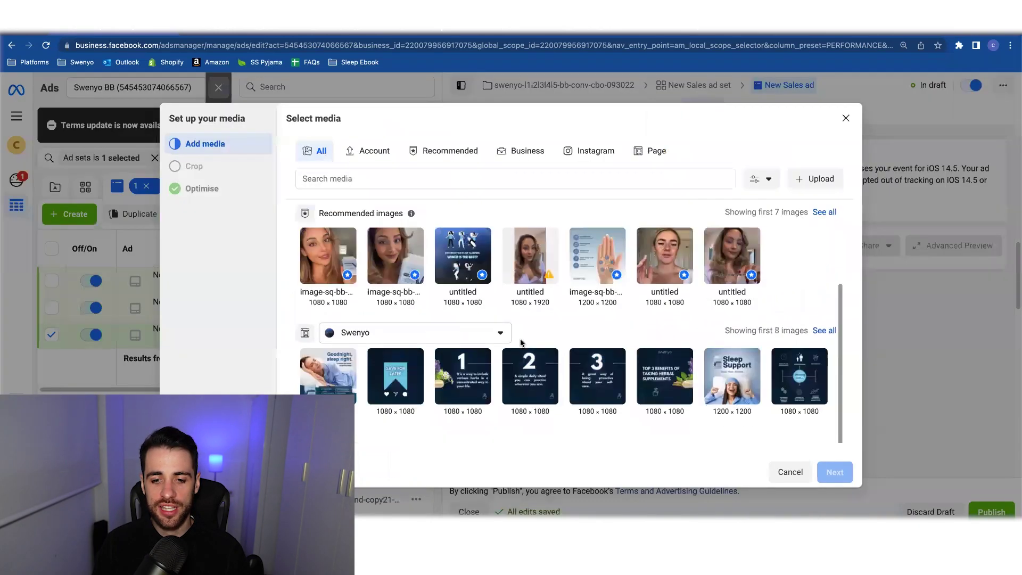
{"action": "left_click", "coordinate": [732, 376]}
{"action": "left_click", "coordinate": [834, 472]}
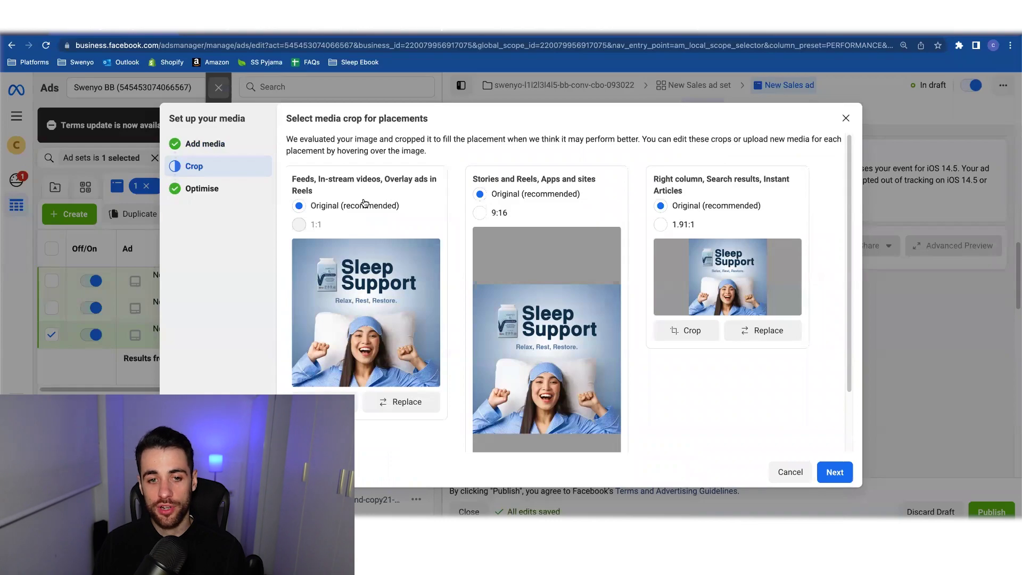
{"action": "left_click", "coordinate": [481, 214]}
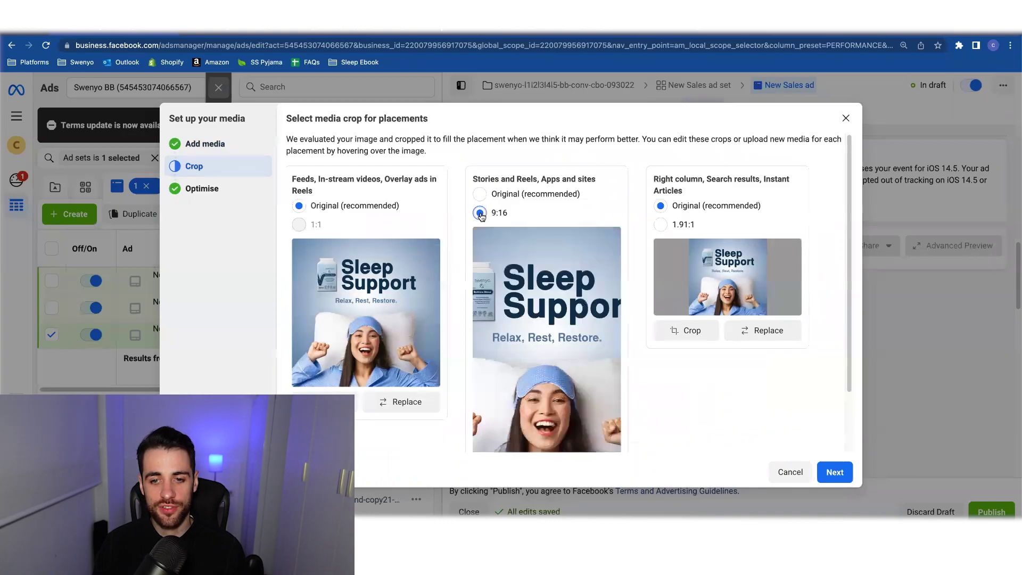
{"action": "scroll", "coordinate": [388, 265], "scroll_direction": "down", "scroll_amount": 1}
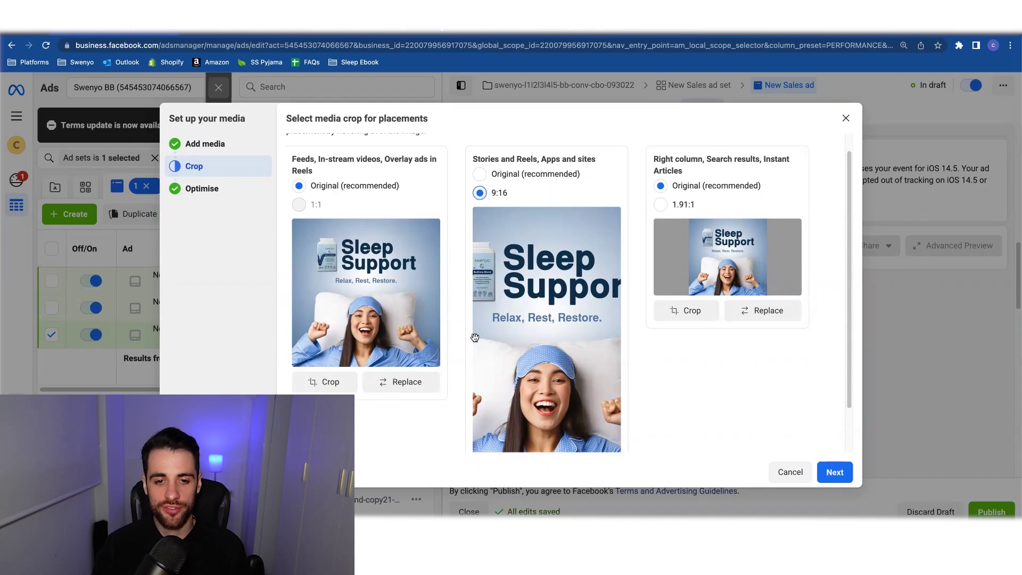
{"action": "left_click", "coordinate": [829, 476]}
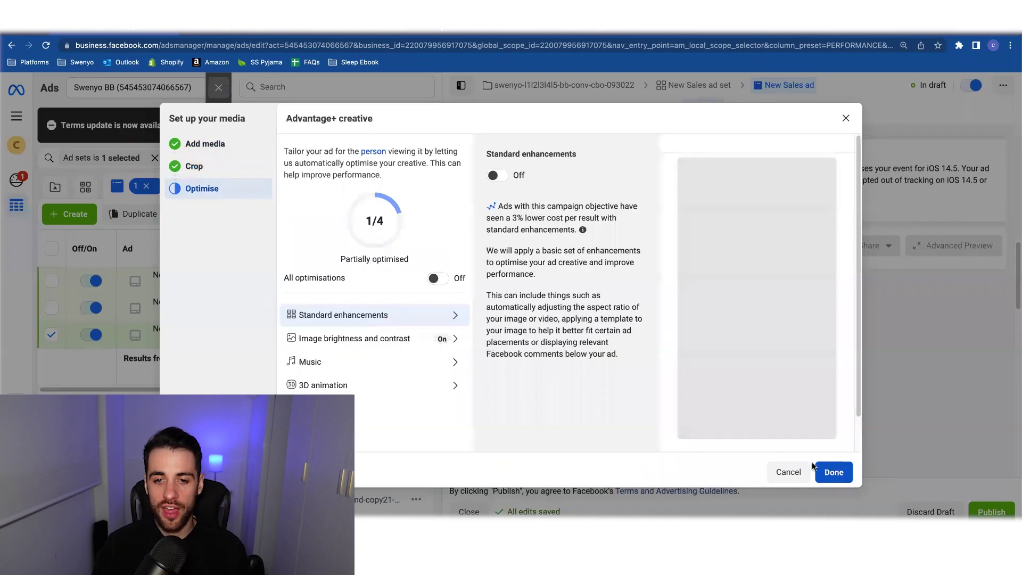
{"action": "left_click", "coordinate": [832, 472]}
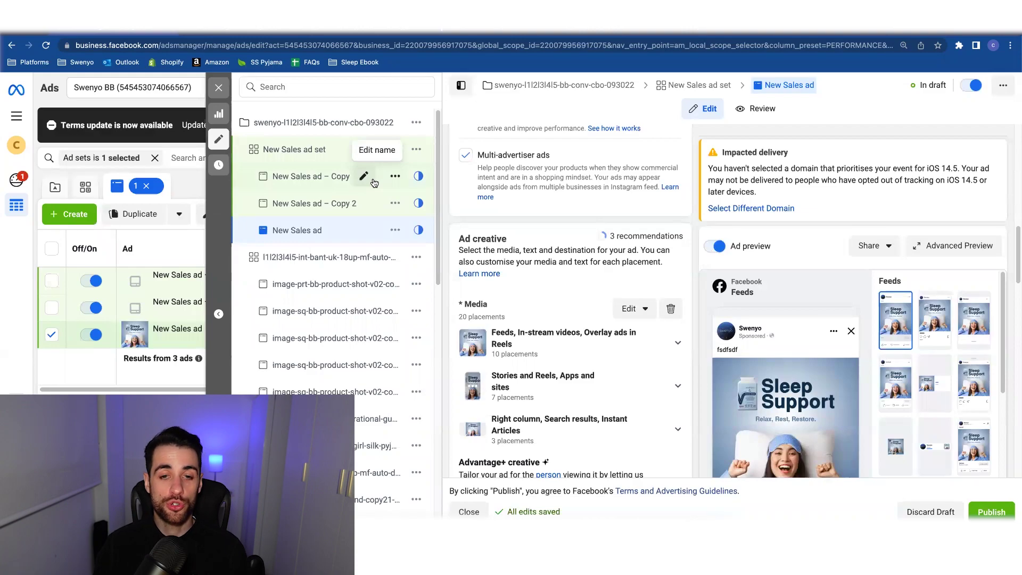
- Close the editor, preview the existing dco ad, and share it as a Facebook post with comments
{"action": "left_click", "coordinate": [219, 98]}
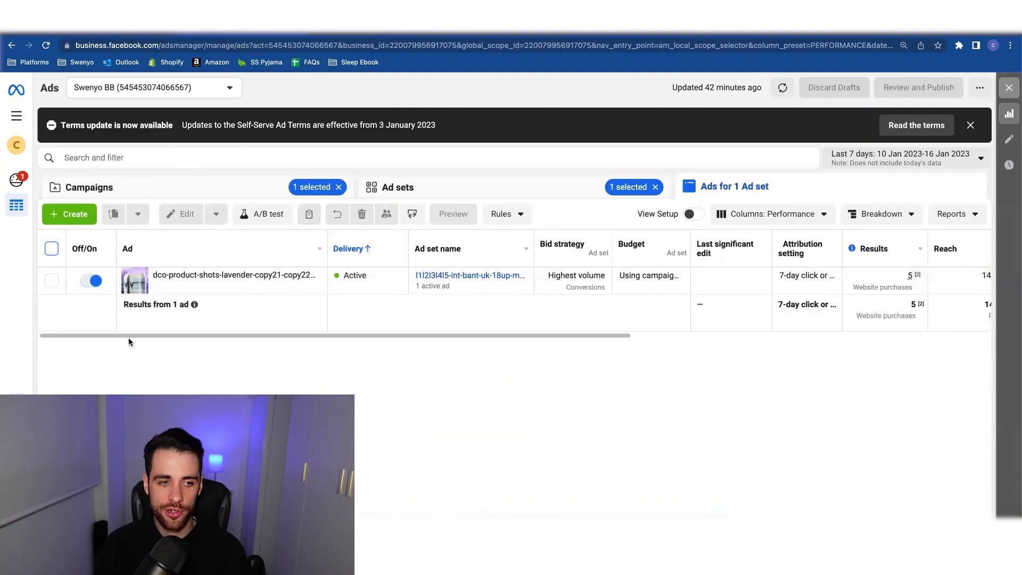
{"action": "left_click", "coordinate": [51, 280]}
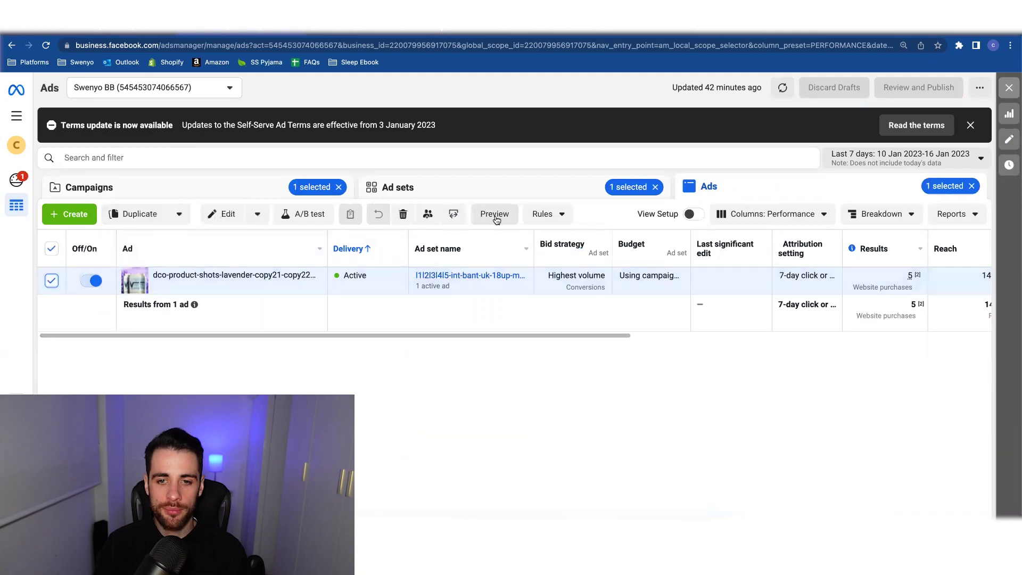
{"action": "left_click", "coordinate": [495, 214]}
{"action": "left_click", "coordinate": [669, 104]}
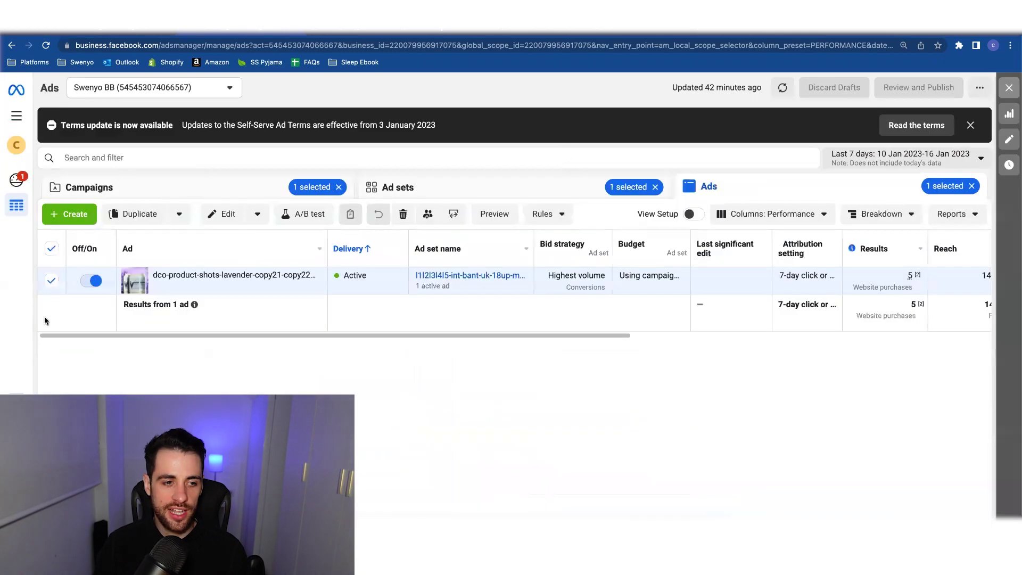
{"action": "left_click", "coordinate": [500, 221]}
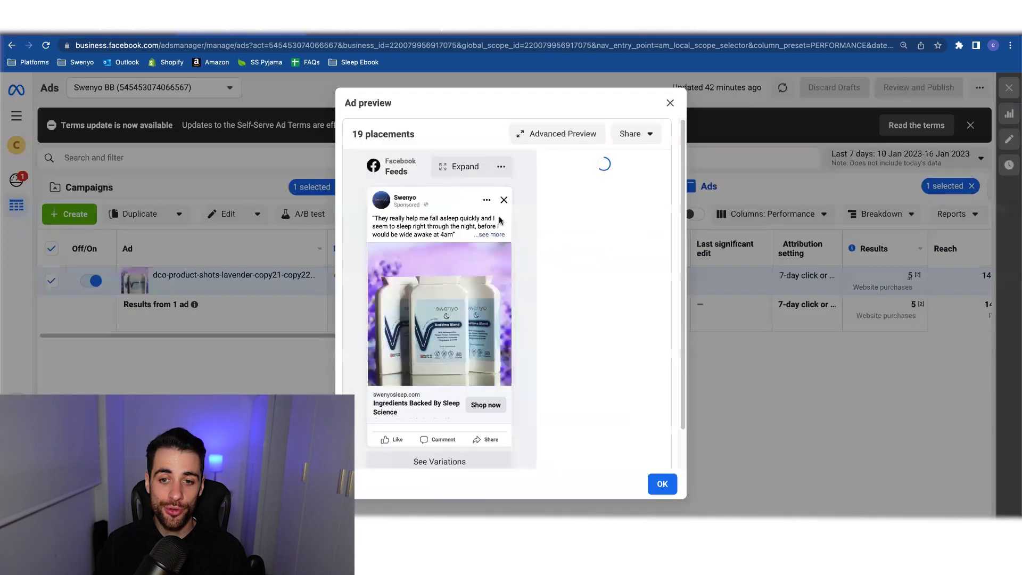
{"action": "left_click", "coordinate": [653, 137]}
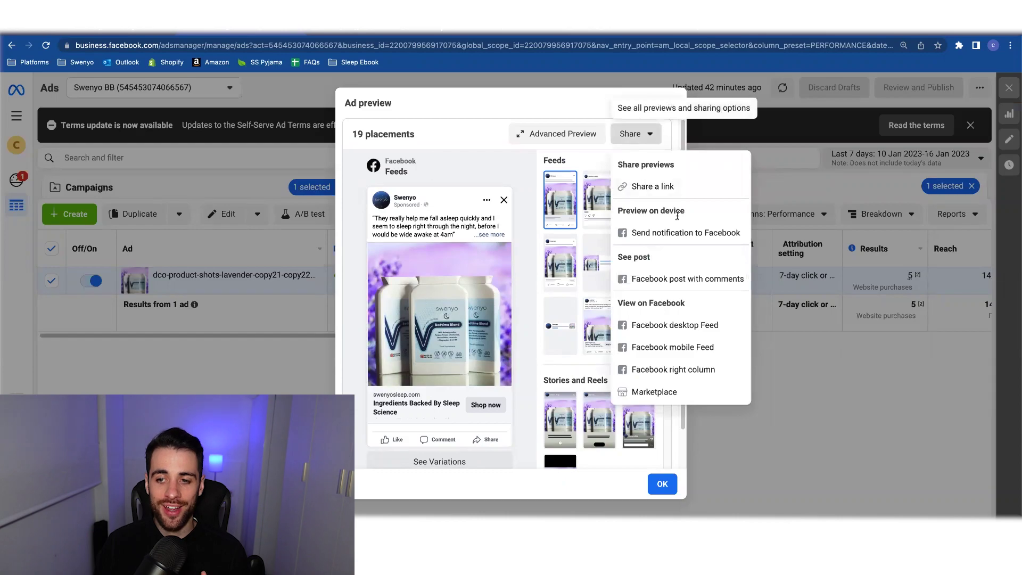
{"action": "left_click", "coordinate": [667, 285]}
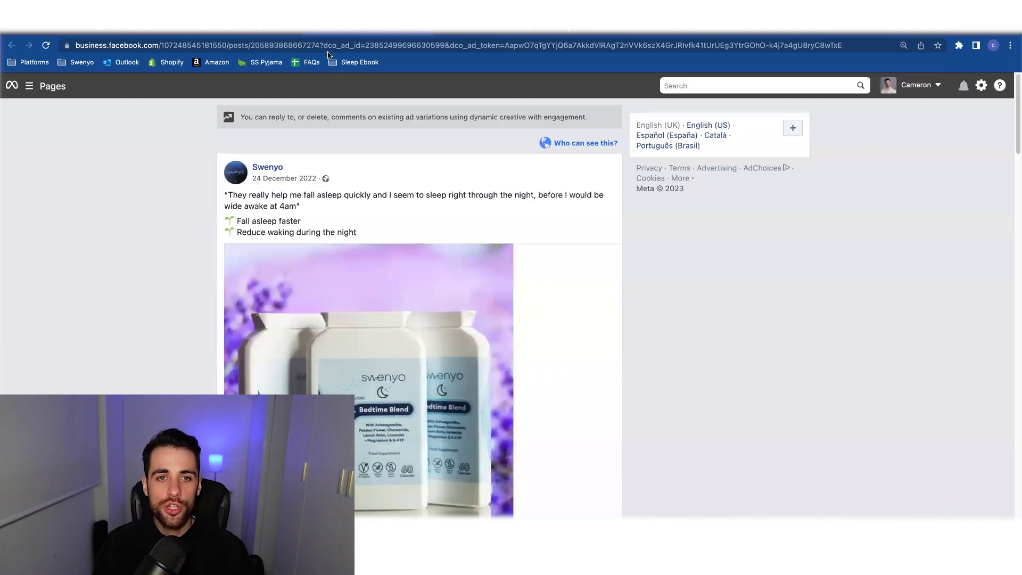
{"action": "left_click", "coordinate": [632, 44]}
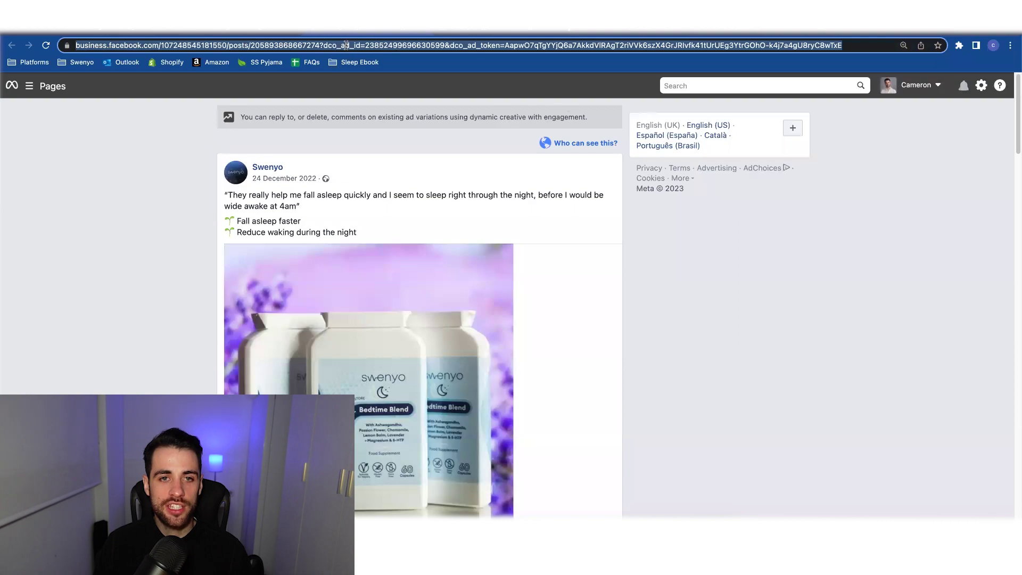
{"action": "left_click", "coordinate": [366, 46]}
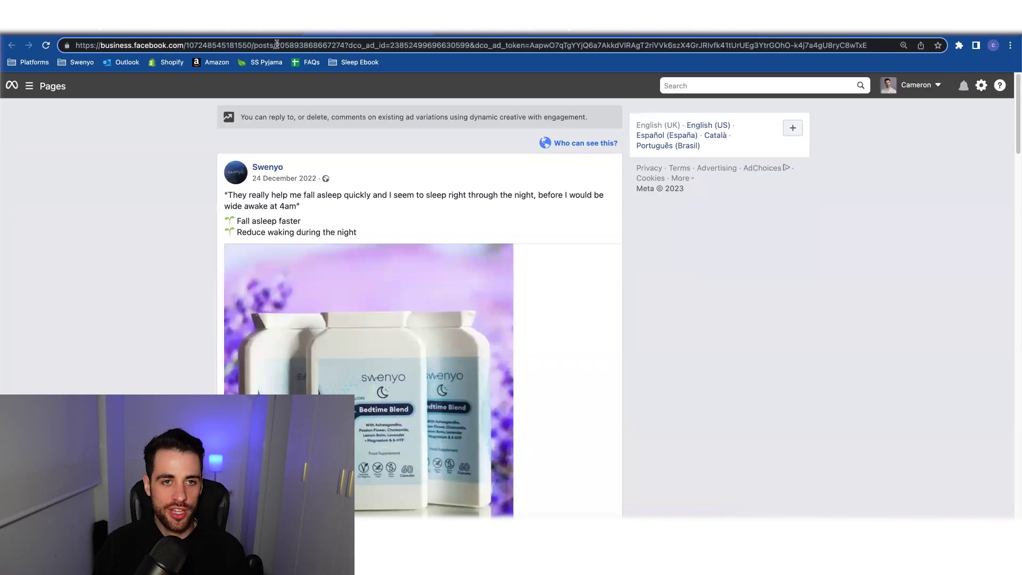
{"action": "left_click_drag", "start_coordinate": [276, 45], "coordinate": [337, 44]}
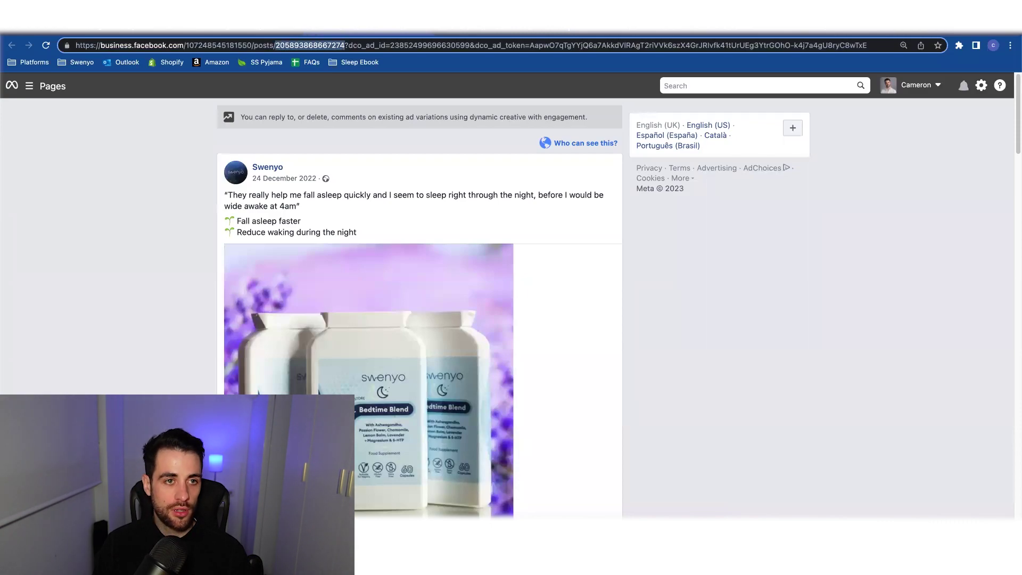
{"action": "key", "text": "ctrl+Tab"}
- Open the New Sales ad and set its Ad setup to 'Use existing post'
{"action": "mouse_move", "coordinate": [181, 341]}
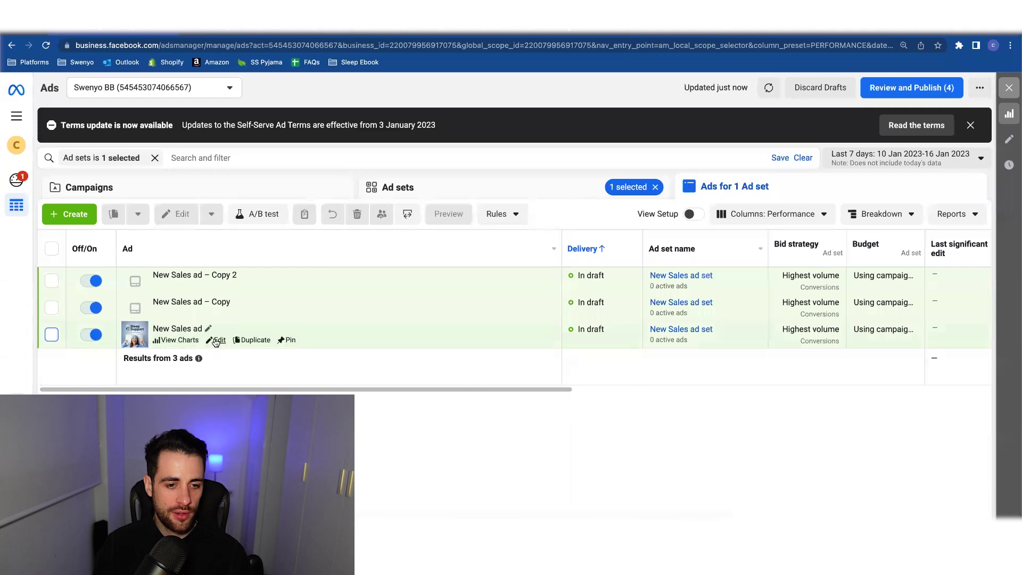
{"action": "left_click", "coordinate": [215, 340]}
{"action": "scroll", "coordinate": [590, 270], "scroll_direction": "down", "scroll_amount": 2}
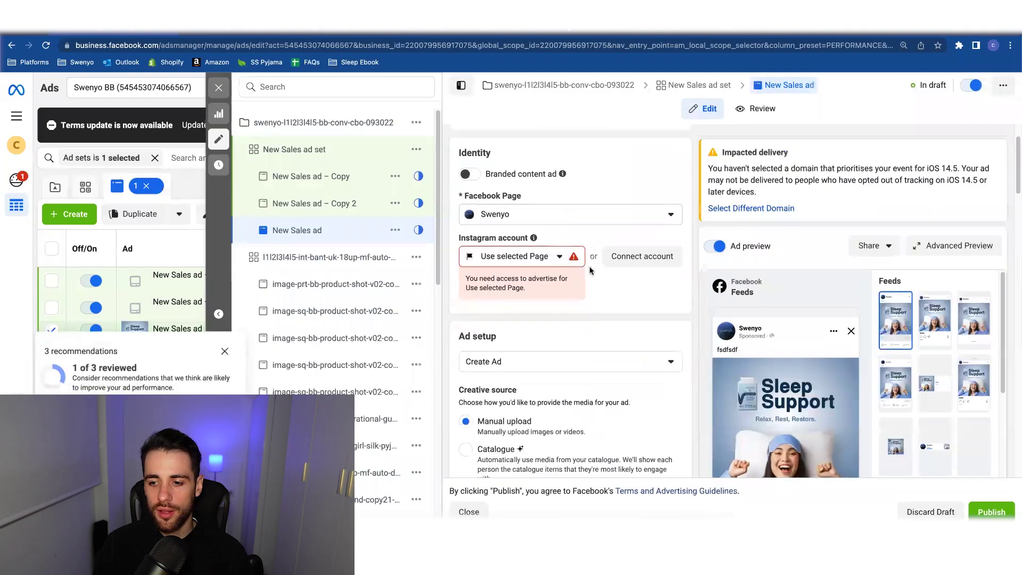
{"action": "scroll", "coordinate": [589, 270], "scroll_direction": "down", "scroll_amount": 1}
{"action": "left_click", "coordinate": [590, 290]}
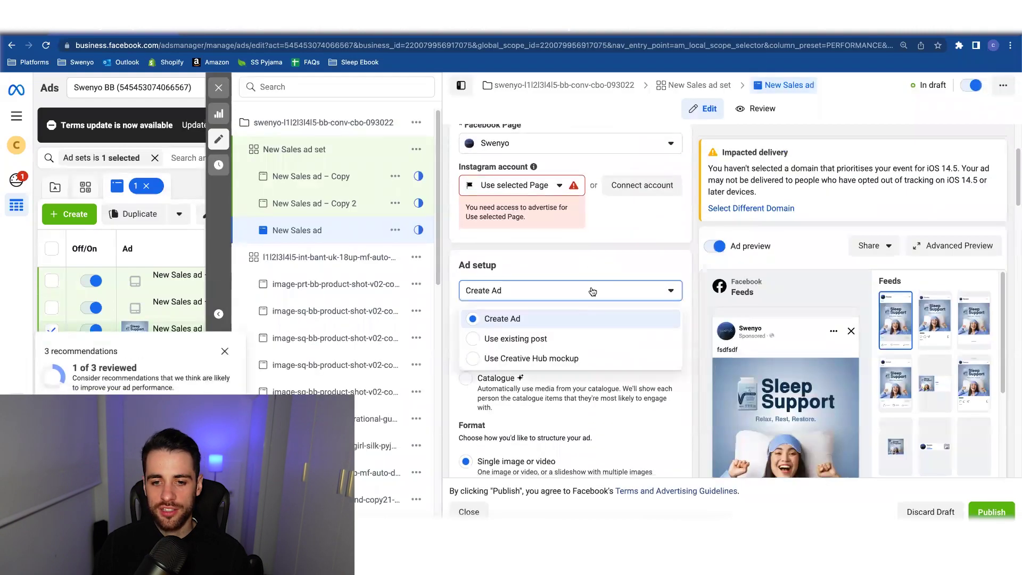
{"action": "left_click", "coordinate": [534, 339]}
{"action": "scroll", "coordinate": [500, 306], "scroll_direction": "down", "scroll_amount": 1}
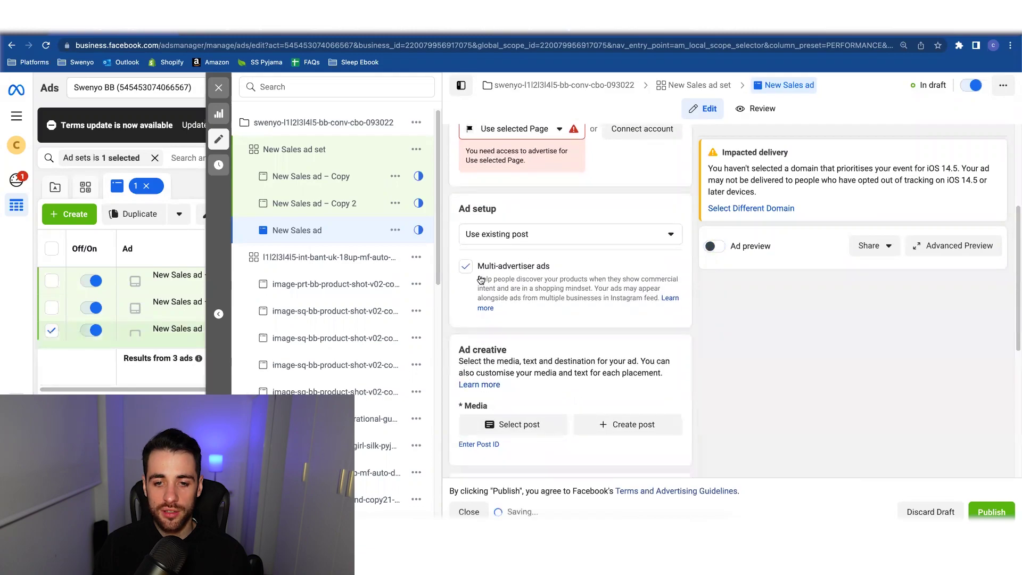
{"action": "scroll", "coordinate": [481, 277], "scroll_direction": "down", "scroll_amount": 4}
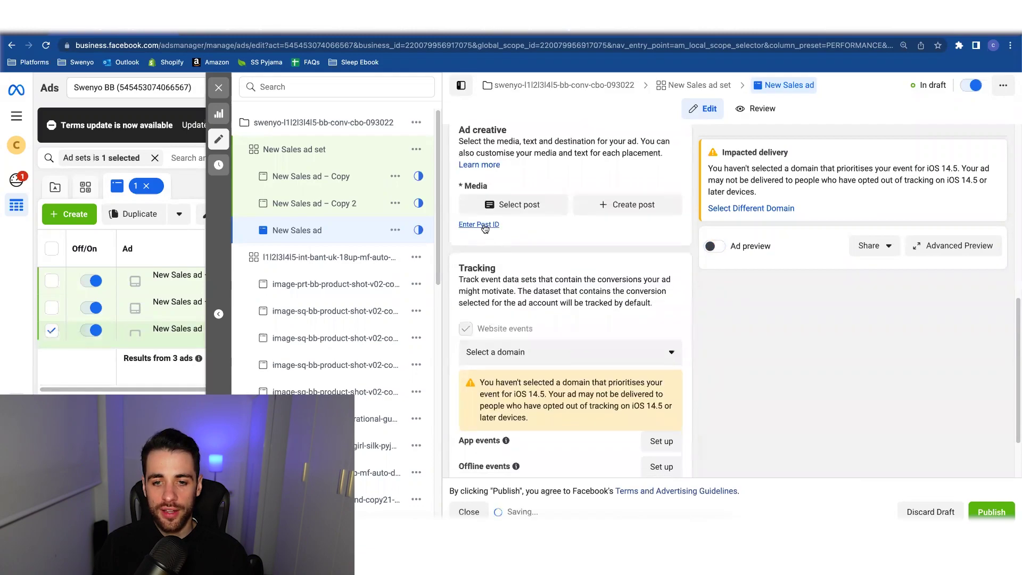
{"action": "left_click", "coordinate": [484, 227]}
{"action": "key", "text": "ctrl+v"}
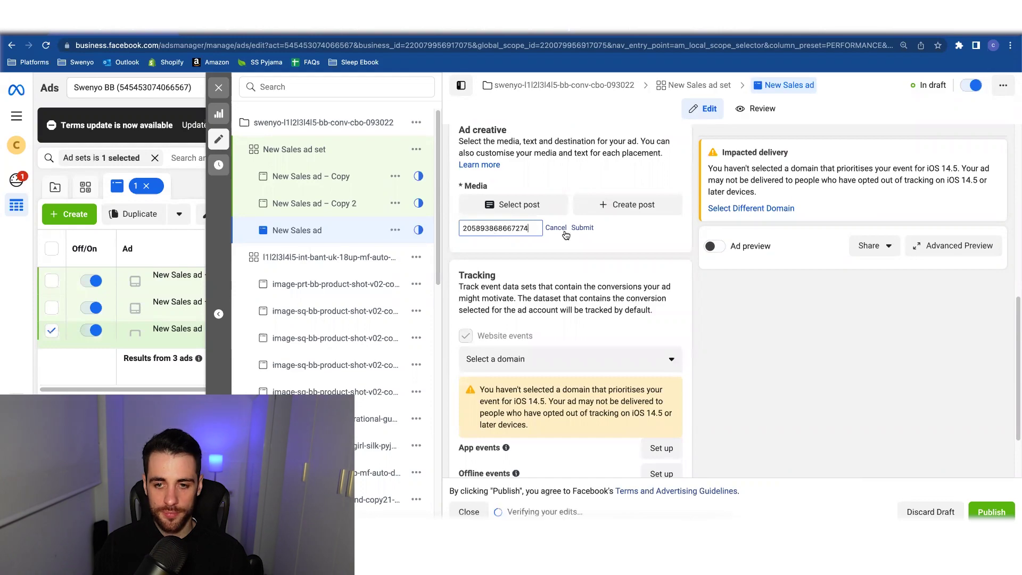
{"action": "left_click", "coordinate": [583, 228]}
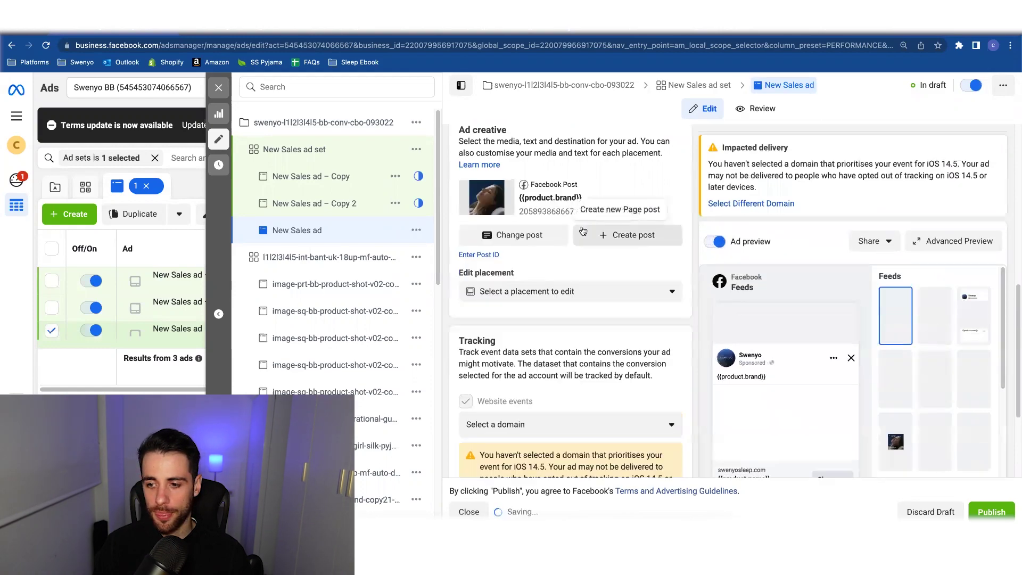
{"action": "scroll", "coordinate": [565, 233], "scroll_direction": "down", "scroll_amount": 1}
{"action": "scroll", "coordinate": [566, 233], "scroll_direction": "down", "scroll_amount": 2}
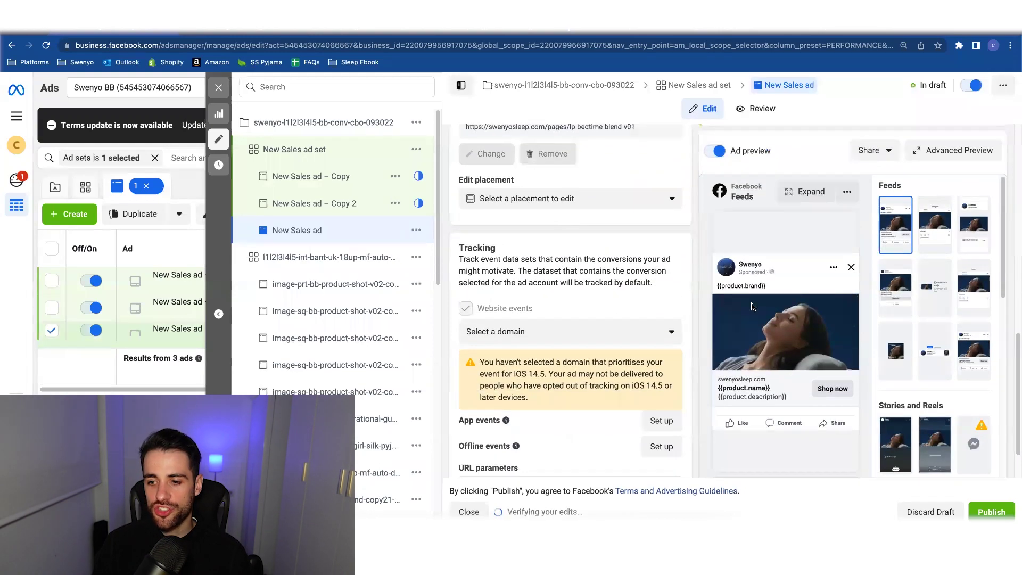
{"action": "scroll", "coordinate": [500, 268], "scroll_direction": "up", "scroll_amount": 4}
{"action": "scroll", "coordinate": [779, 410], "scroll_direction": "down", "scroll_amount": 3}
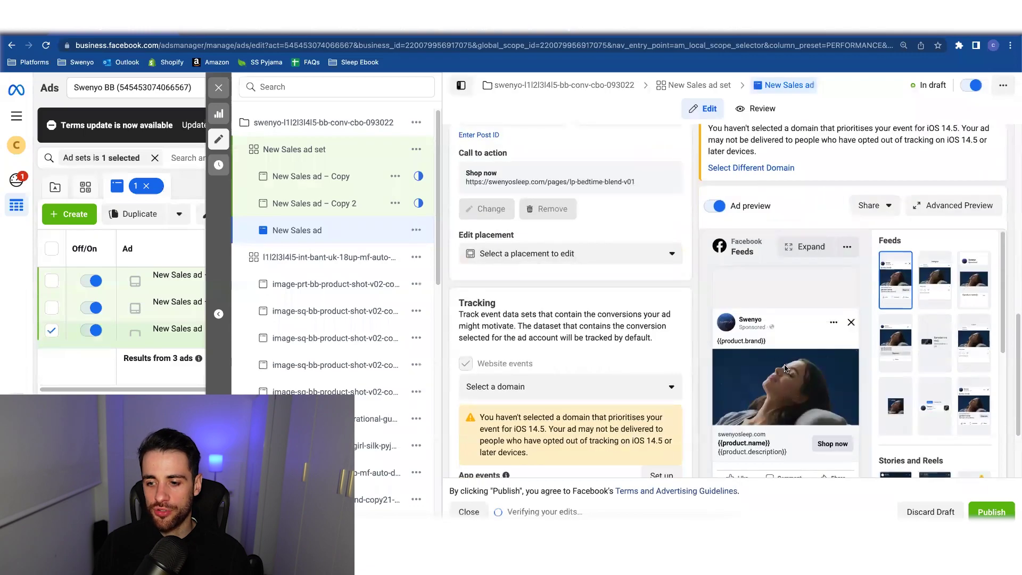
{"action": "scroll", "coordinate": [761, 364], "scroll_direction": "down", "scroll_amount": 1}
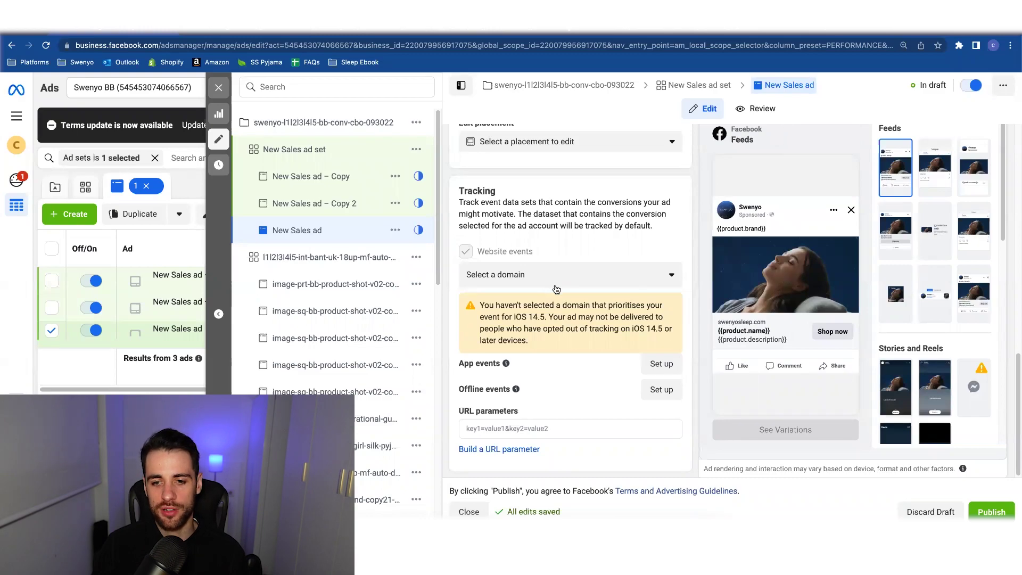
{"action": "scroll", "coordinate": [555, 285], "scroll_direction": "up", "scroll_amount": 1}
{"action": "scroll", "coordinate": [554, 284], "scroll_direction": "up", "scroll_amount": 6}
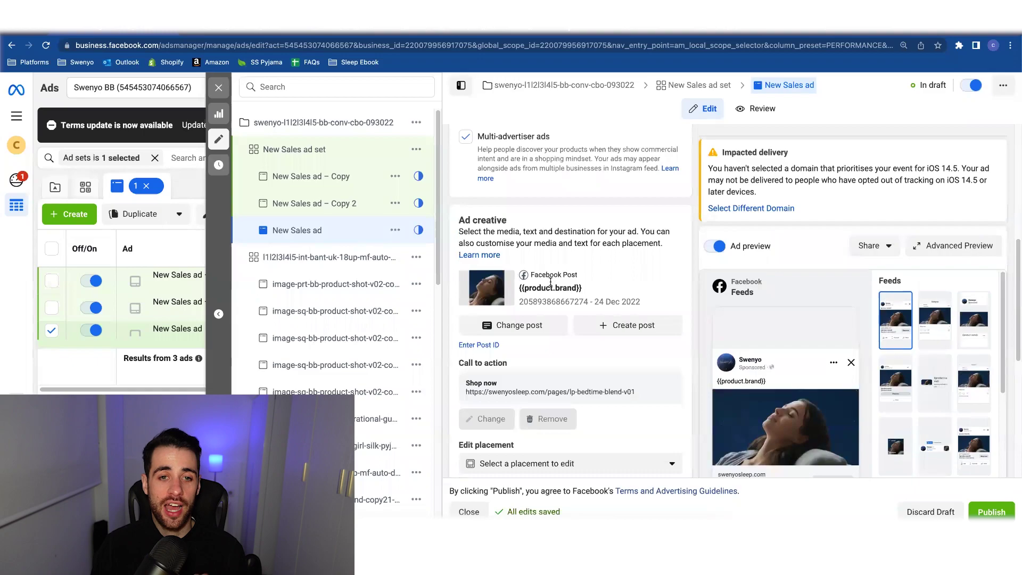
- Return to the Facebook post page and scroll to find the 'They really help me fall asleep' post
{"action": "left_click", "coordinate": [342, 37]}
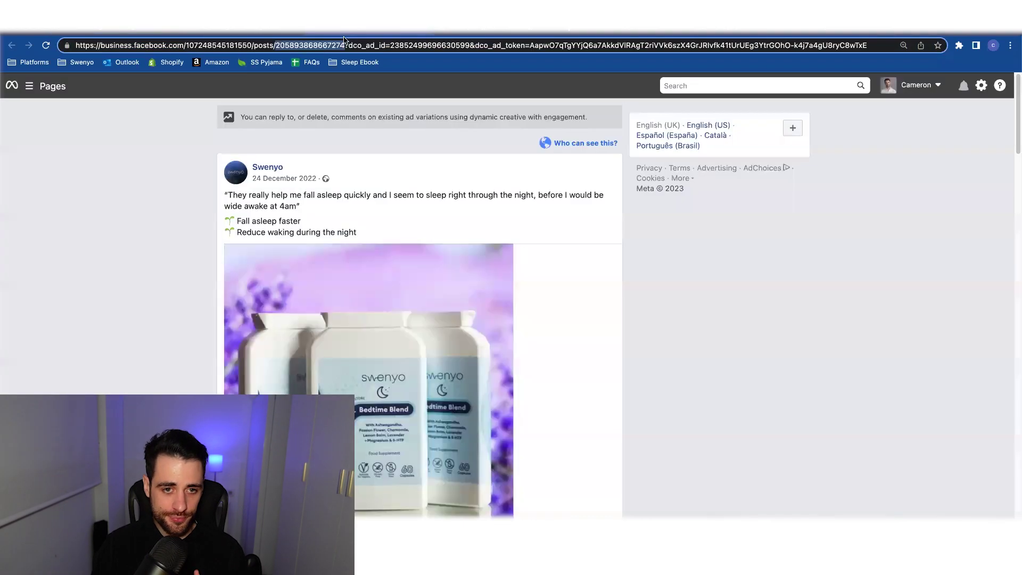
{"action": "left_click", "coordinate": [138, 239]}
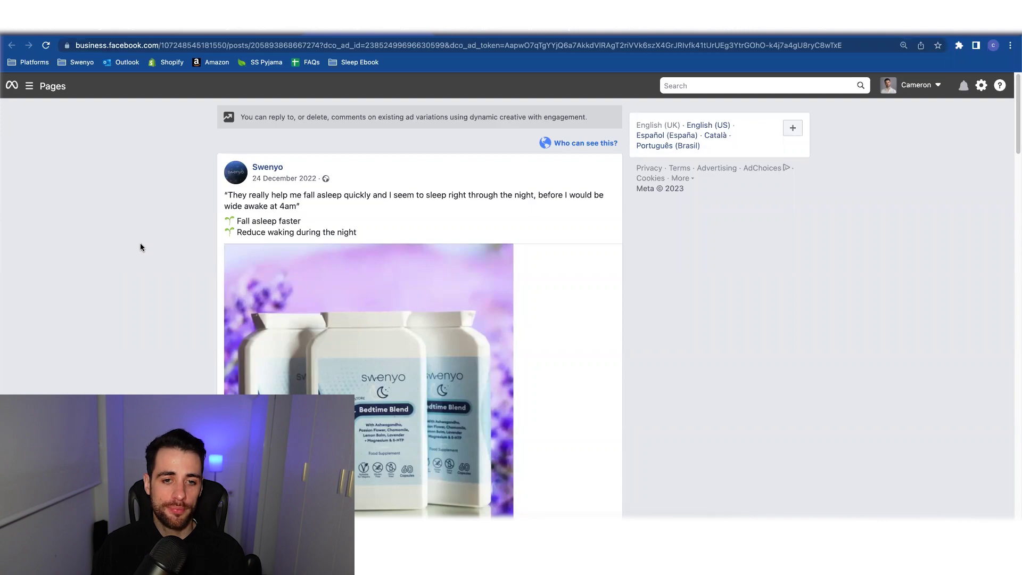
{"action": "scroll", "coordinate": [218, 327], "scroll_direction": "down", "scroll_amount": 3}
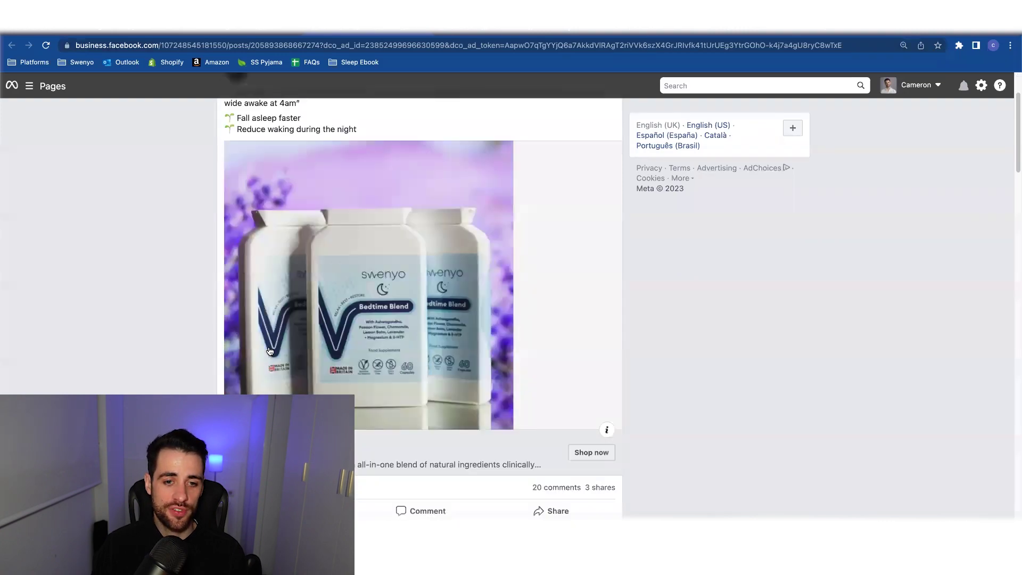
{"action": "scroll", "coordinate": [192, 293], "scroll_direction": "down", "scroll_amount": 15}
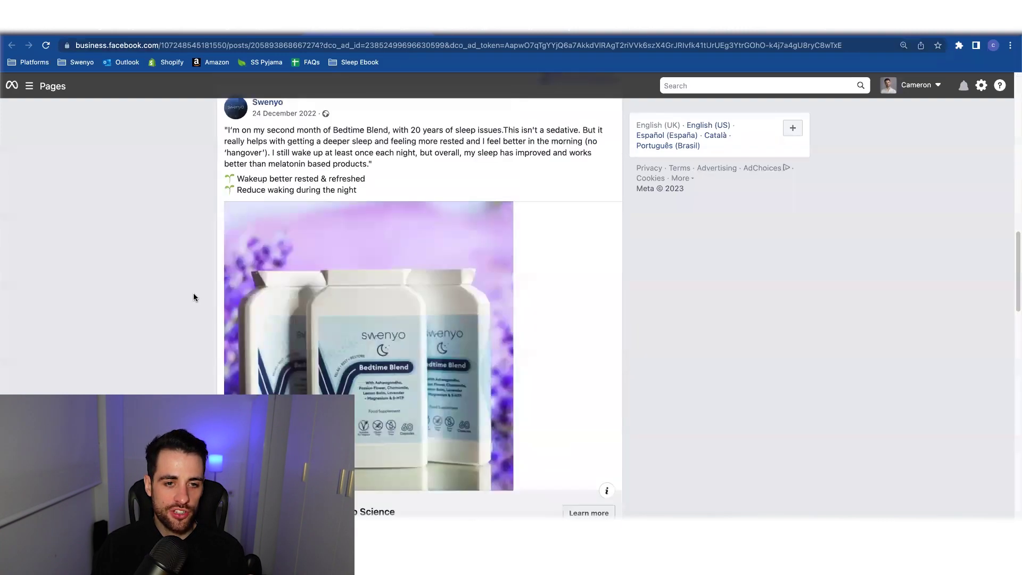
{"action": "scroll", "coordinate": [193, 293], "scroll_direction": "up", "scroll_amount": 5}
{"action": "scroll", "coordinate": [194, 292], "scroll_direction": "down", "scroll_amount": 6}
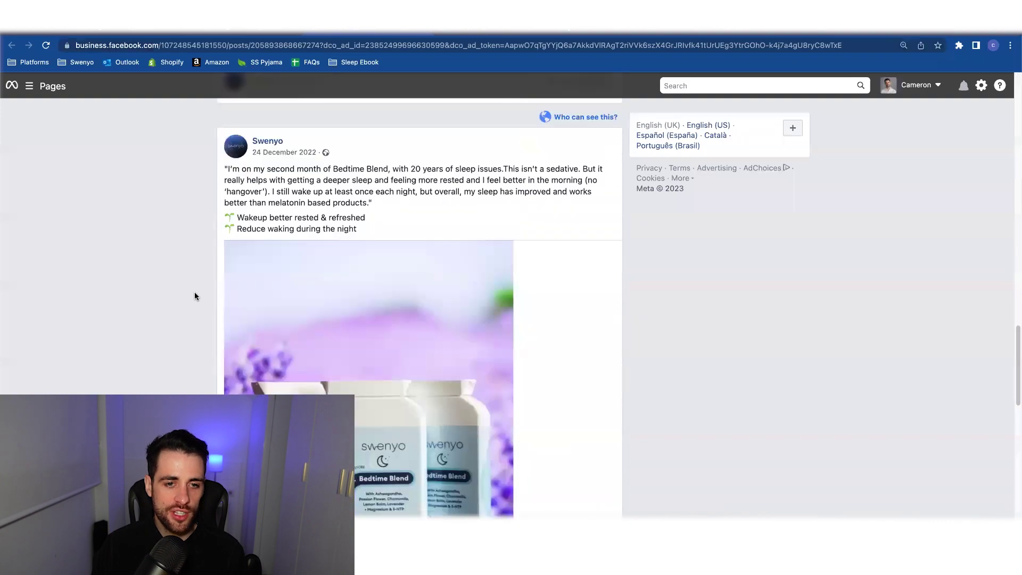
{"action": "scroll", "coordinate": [194, 291], "scroll_direction": "up", "scroll_amount": 20}
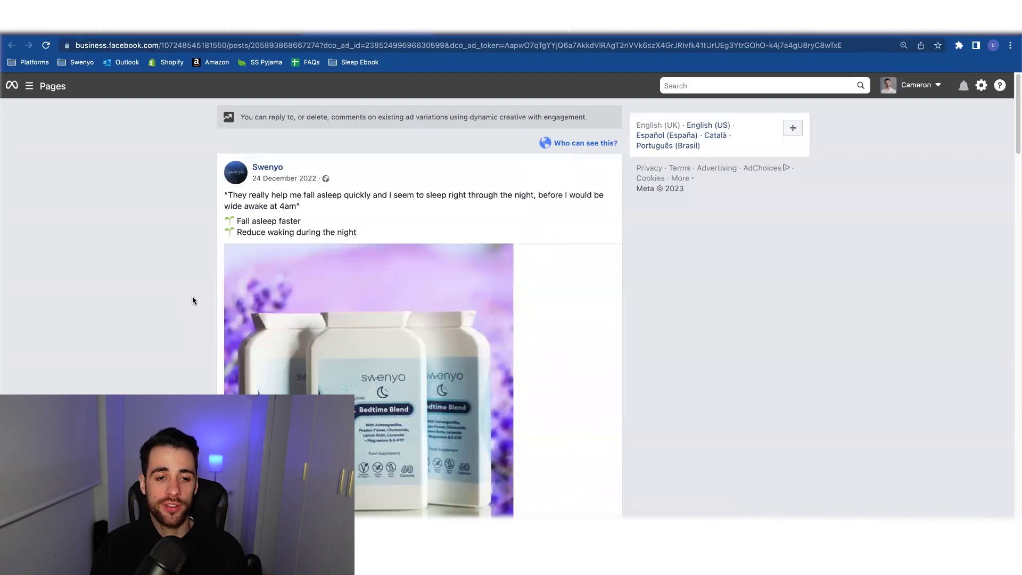
{"action": "scroll", "coordinate": [193, 300], "scroll_direction": "down", "scroll_amount": 2}
{"action": "scroll", "coordinate": [193, 296], "scroll_direction": "down", "scroll_amount": 3}
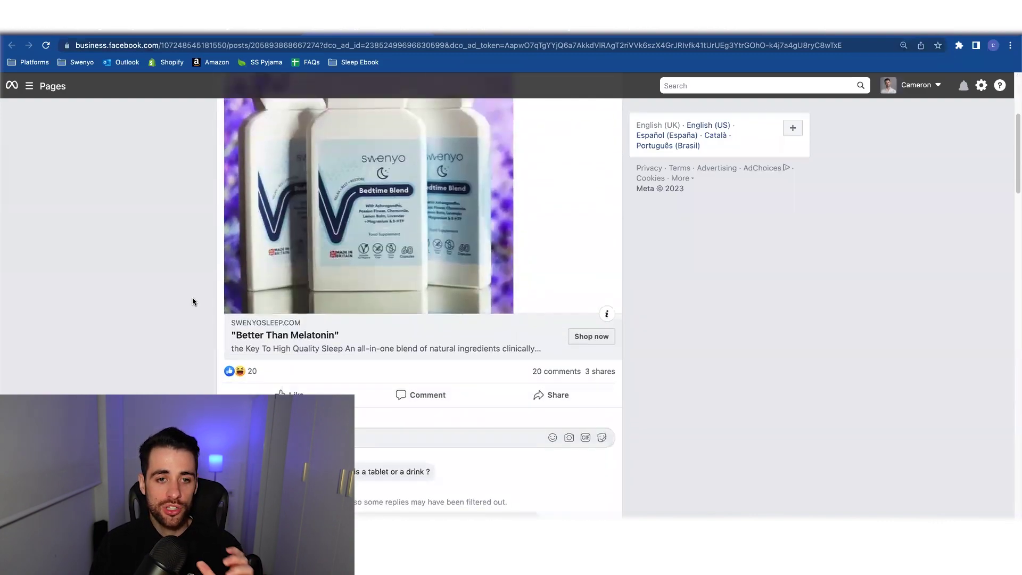
{"action": "scroll", "coordinate": [192, 298], "scroll_direction": "up", "scroll_amount": 1}
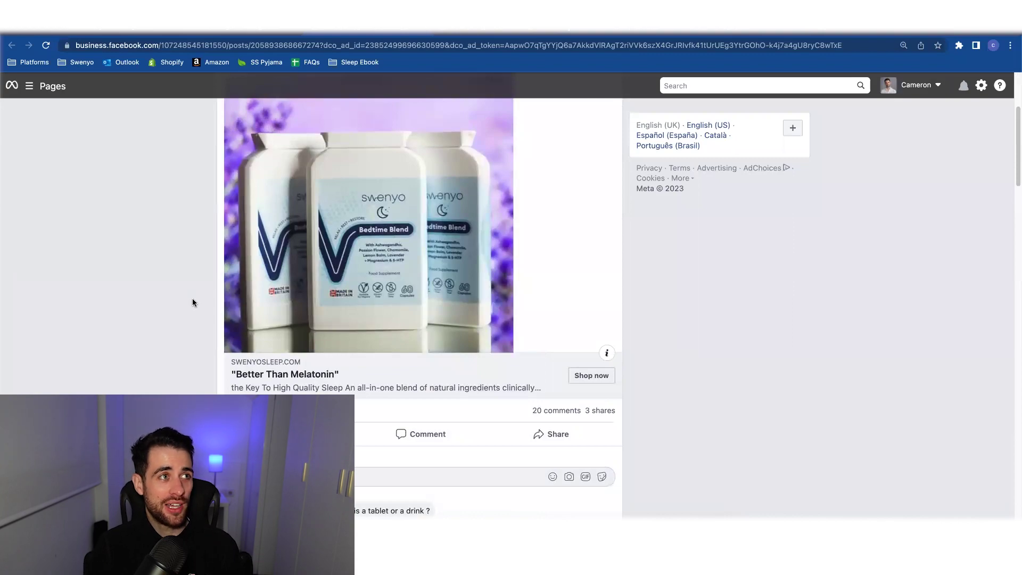
{"action": "scroll", "coordinate": [184, 296], "scroll_direction": "up", "scroll_amount": 3}
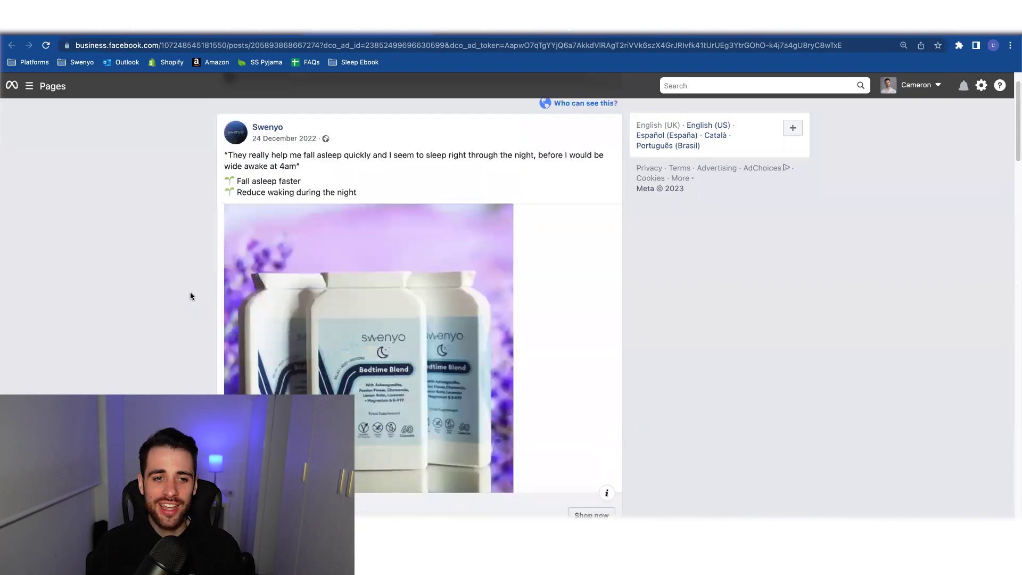
{"action": "scroll", "coordinate": [168, 303], "scroll_direction": "down", "scroll_amount": 1}
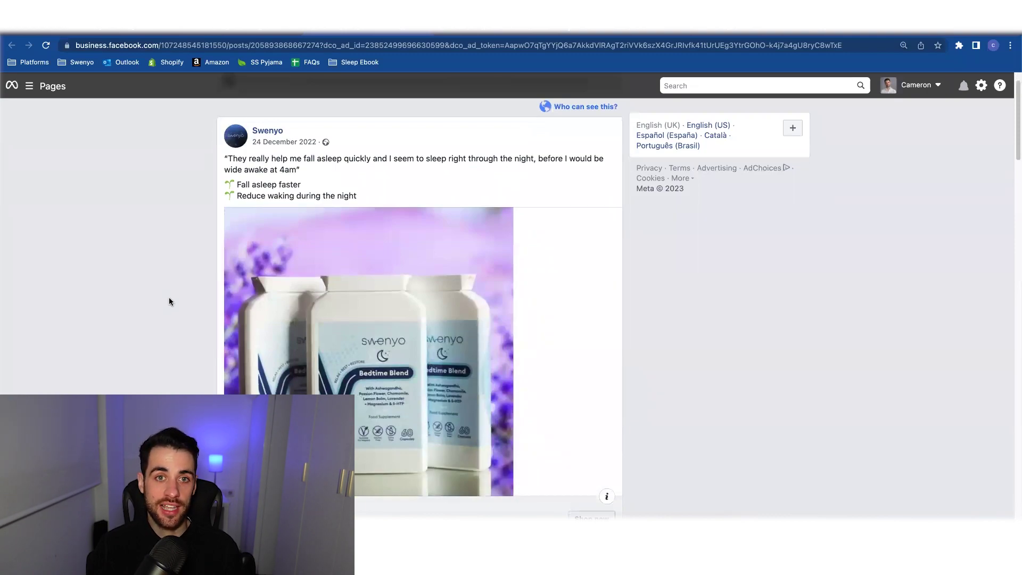
{"action": "scroll", "coordinate": [170, 298], "scroll_direction": "down", "scroll_amount": 11}
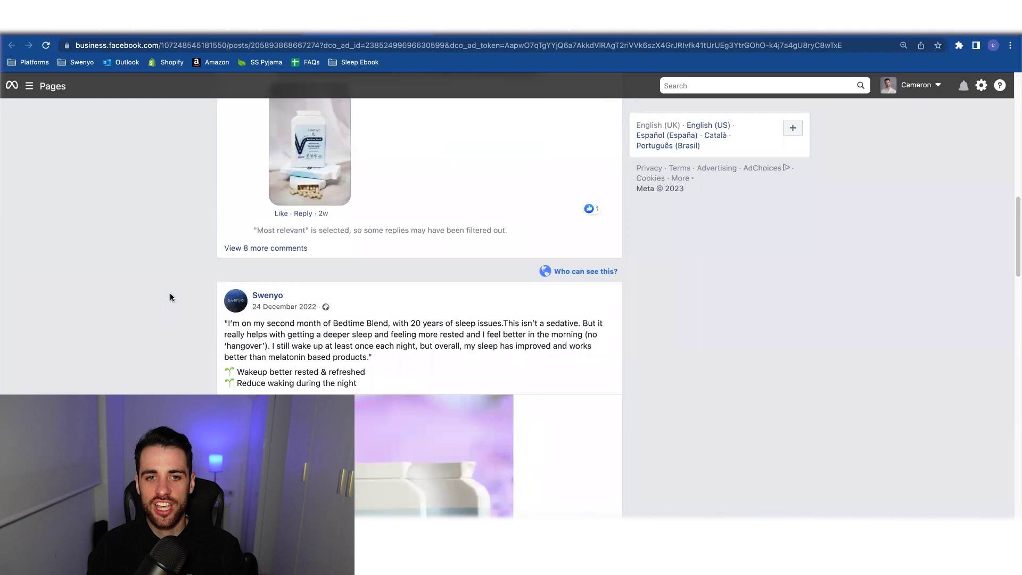
{"action": "scroll", "coordinate": [171, 297], "scroll_direction": "up", "scroll_amount": 1}
{"action": "scroll", "coordinate": [170, 293], "scroll_direction": "down", "scroll_amount": 11}
{"action": "scroll", "coordinate": [173, 292], "scroll_direction": "up", "scroll_amount": 5}
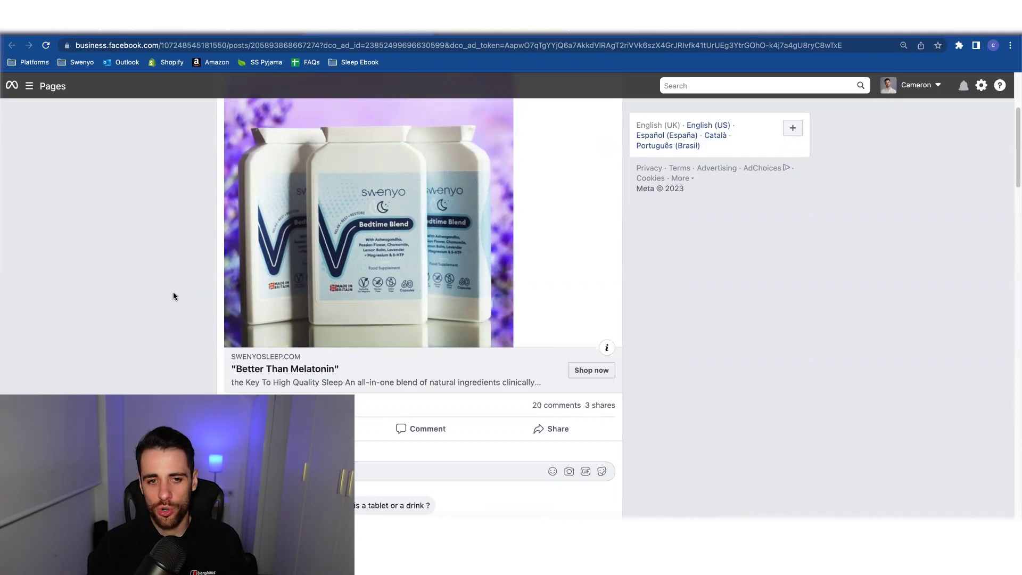
{"action": "scroll", "coordinate": [174, 296], "scroll_direction": "up", "scroll_amount": 4}
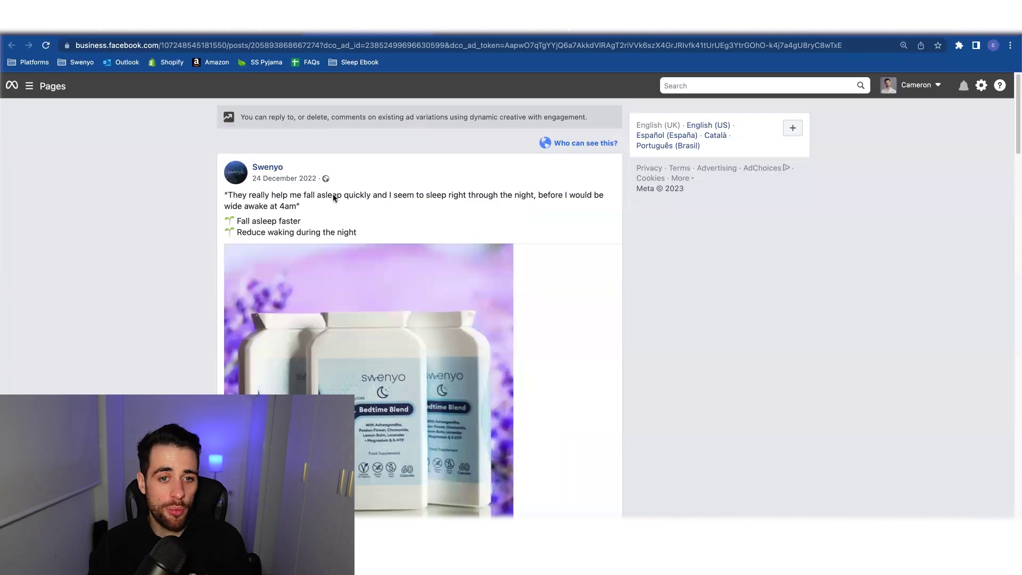
{"action": "scroll", "coordinate": [333, 208], "scroll_direction": "down", "scroll_amount": 4}
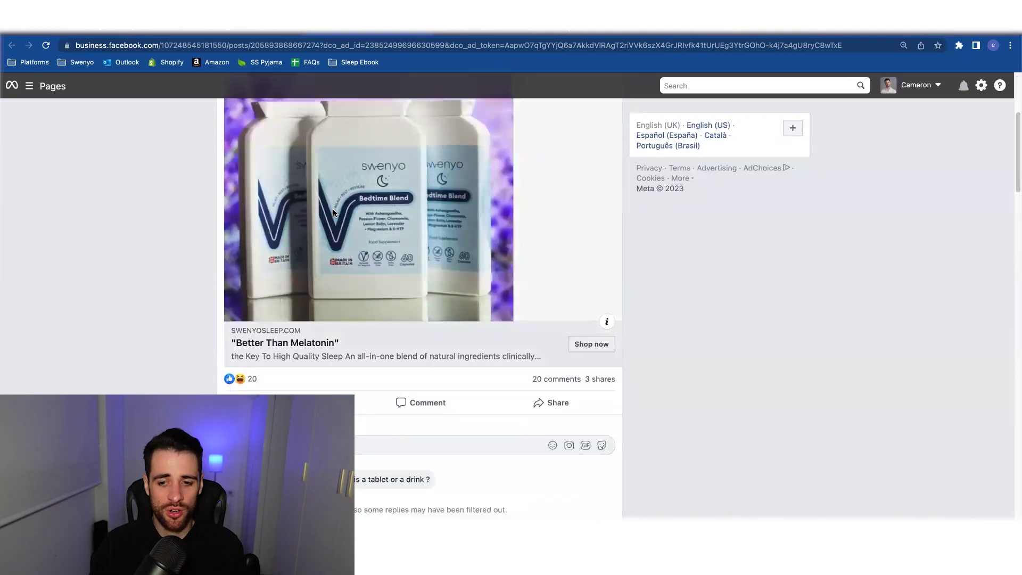
{"action": "scroll", "coordinate": [333, 209], "scroll_direction": "up", "scroll_amount": 4}
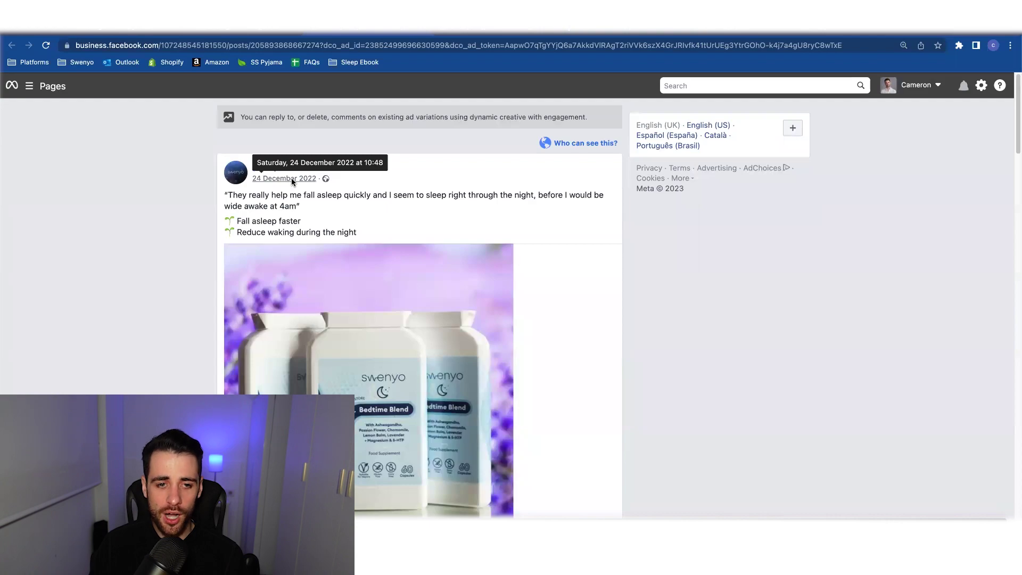
- Open that post's permalink via its date link and select the story ID in the address
{"action": "left_click", "coordinate": [292, 180]}
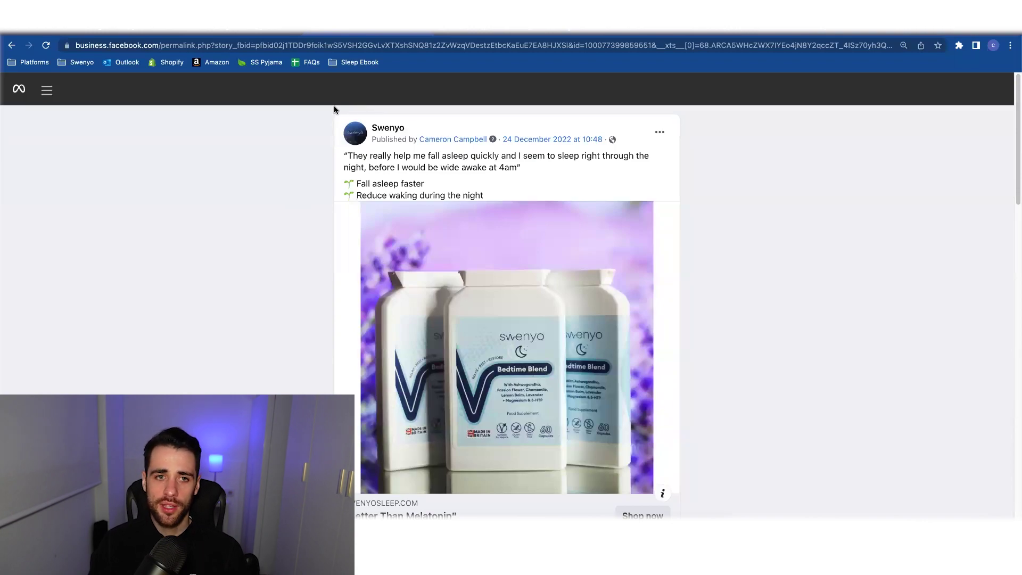
{"action": "left_click", "coordinate": [258, 46]}
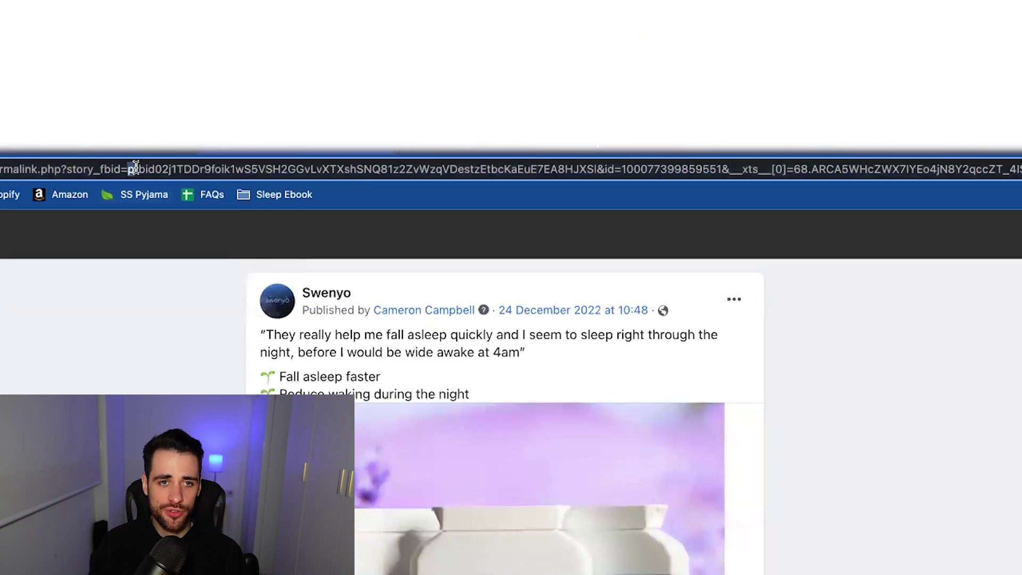
{"action": "left_click_drag", "start_coordinate": [136, 168], "coordinate": [143, 167]}
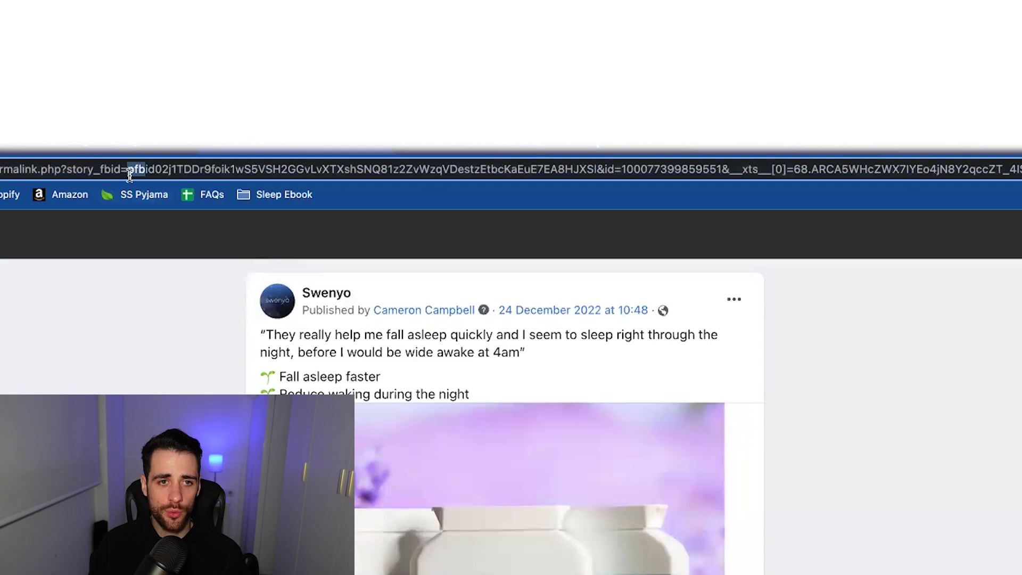
{"action": "left_click", "coordinate": [129, 171]}
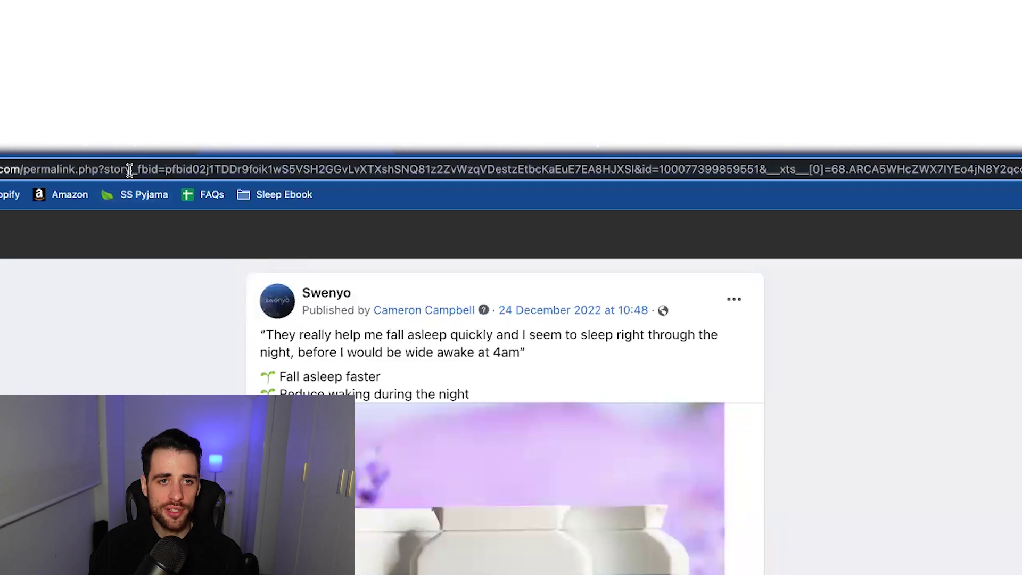
{"action": "left_click_drag", "start_coordinate": [166, 170], "coordinate": [634, 172]}
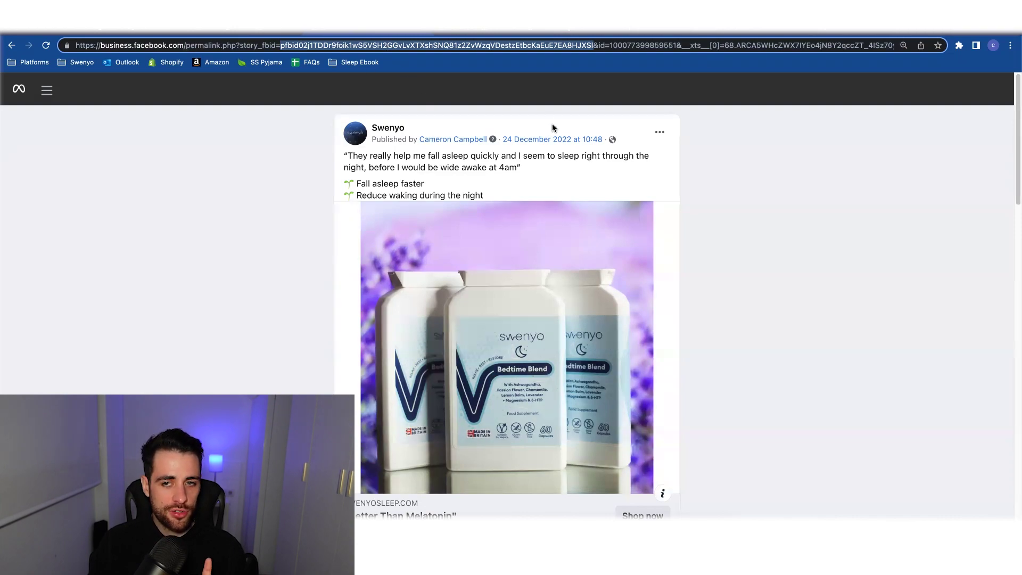
- Open the post's facebook.com permalink and select the story_fbid value in its address
{"action": "mouse_move", "coordinate": [544, 143]}
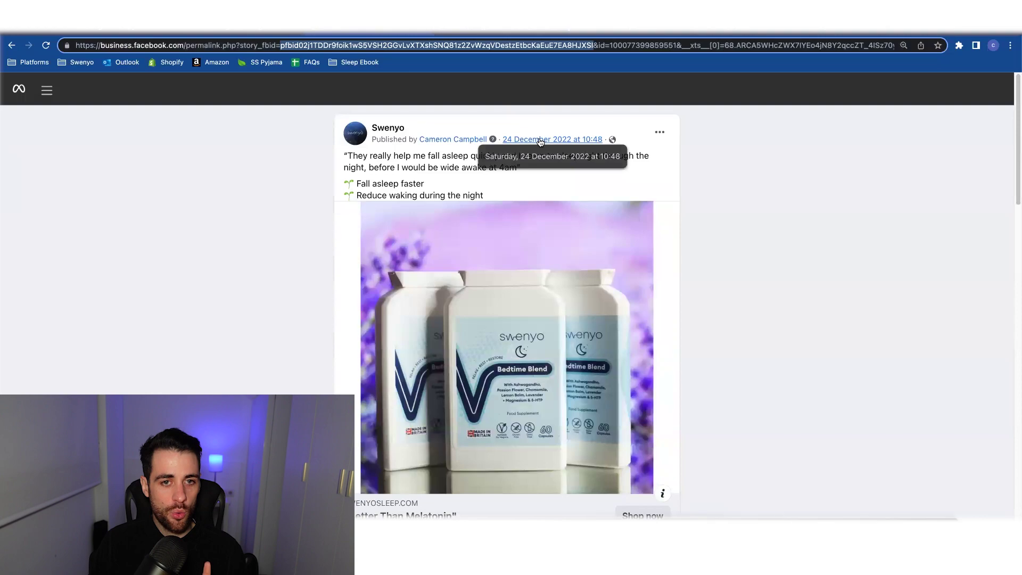
{"action": "left_click", "coordinate": [541, 139]}
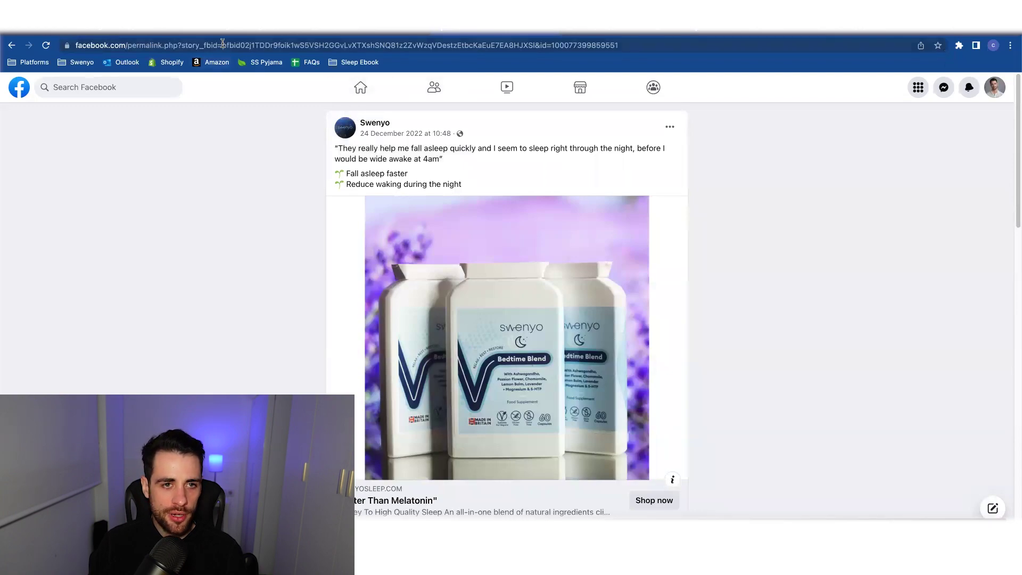
{"action": "left_click_drag", "start_coordinate": [223, 43], "coordinate": [535, 46]}
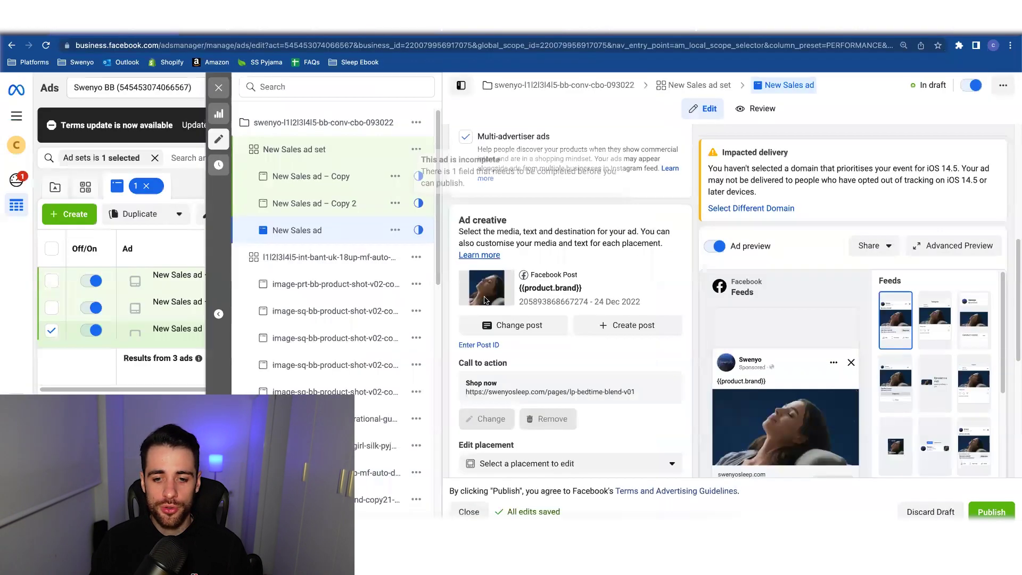
- Point the new ad at the 'They really help me fall asleep' post by submitting its post ID
{"action": "left_click", "coordinate": [481, 346]}
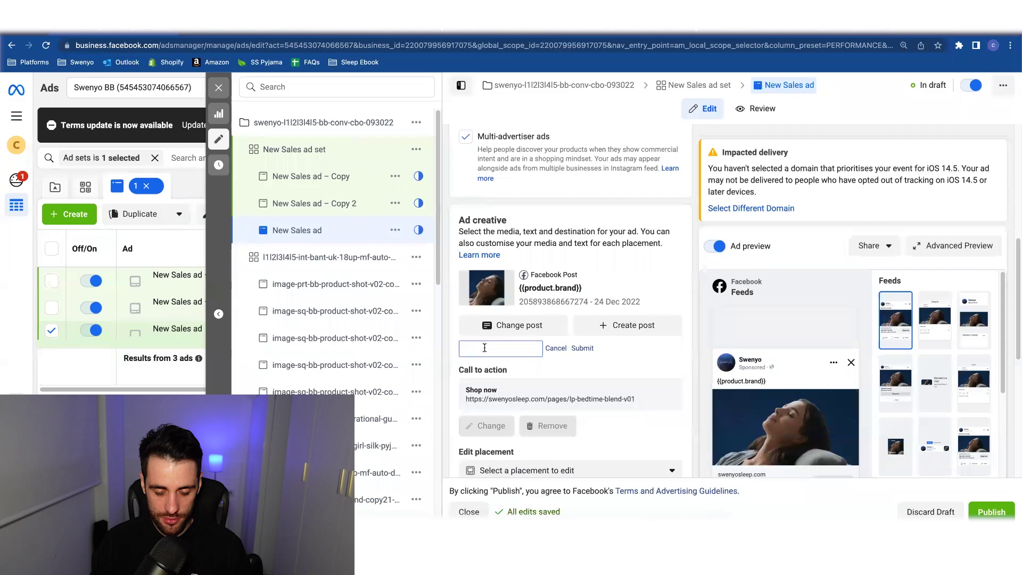
{"action": "key", "text": "ctrl+v"}
{"action": "left_click", "coordinate": [581, 349]}
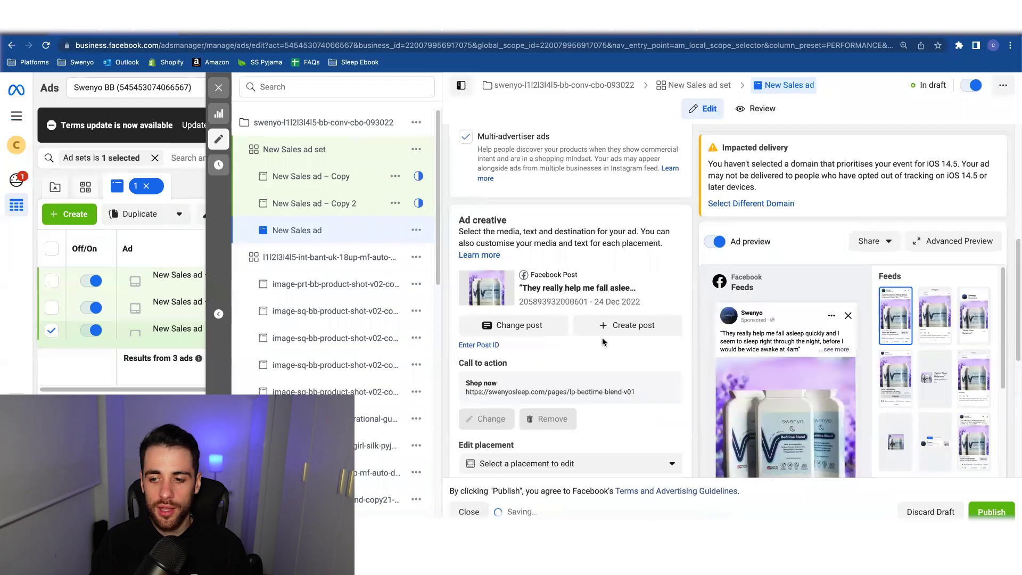
{"action": "scroll", "coordinate": [798, 336], "scroll_direction": "down", "scroll_amount": 6}
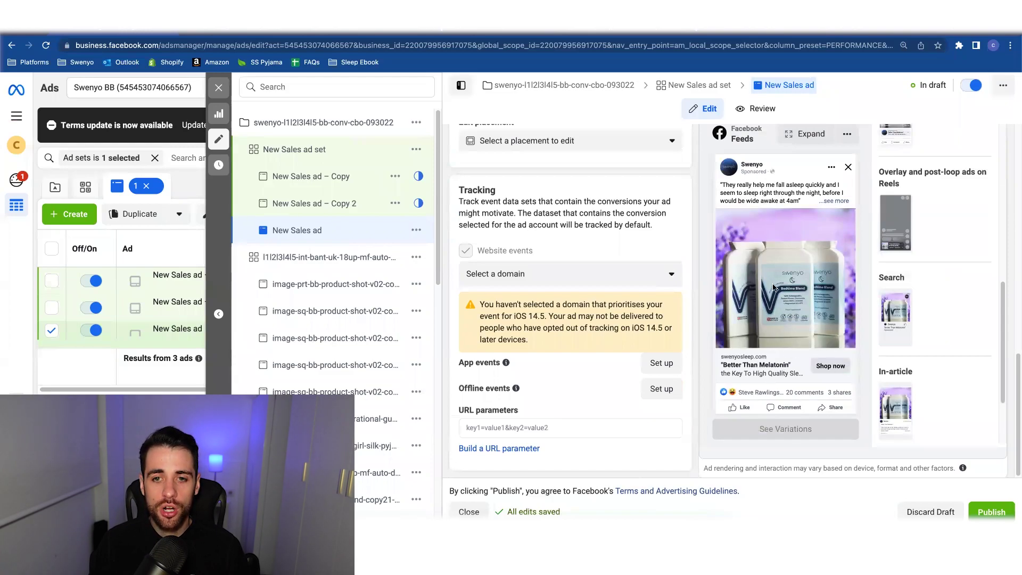
{"action": "scroll", "coordinate": [773, 285], "scroll_direction": "up", "scroll_amount": 5}
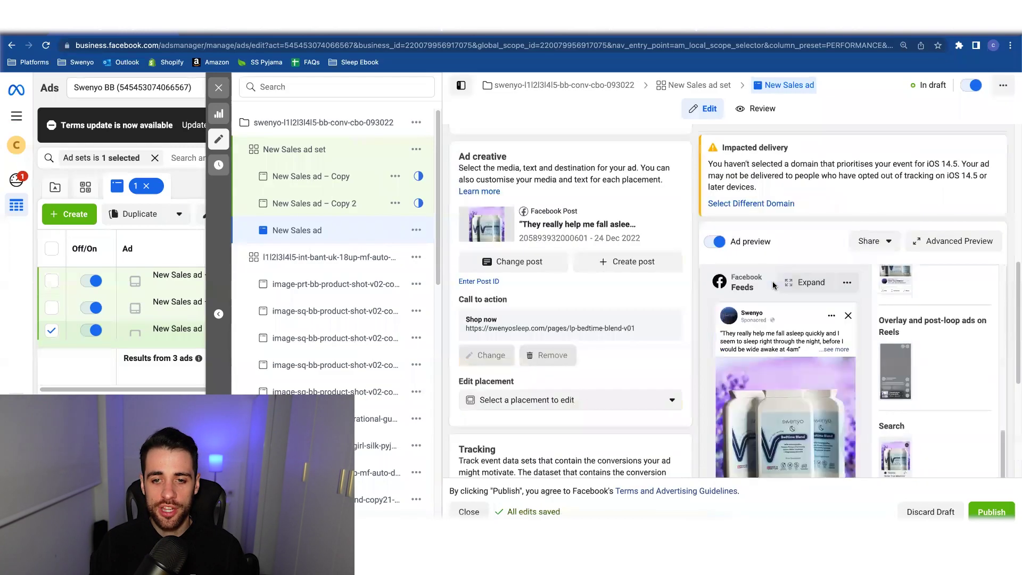
{"action": "double_click", "coordinate": [537, 239]}
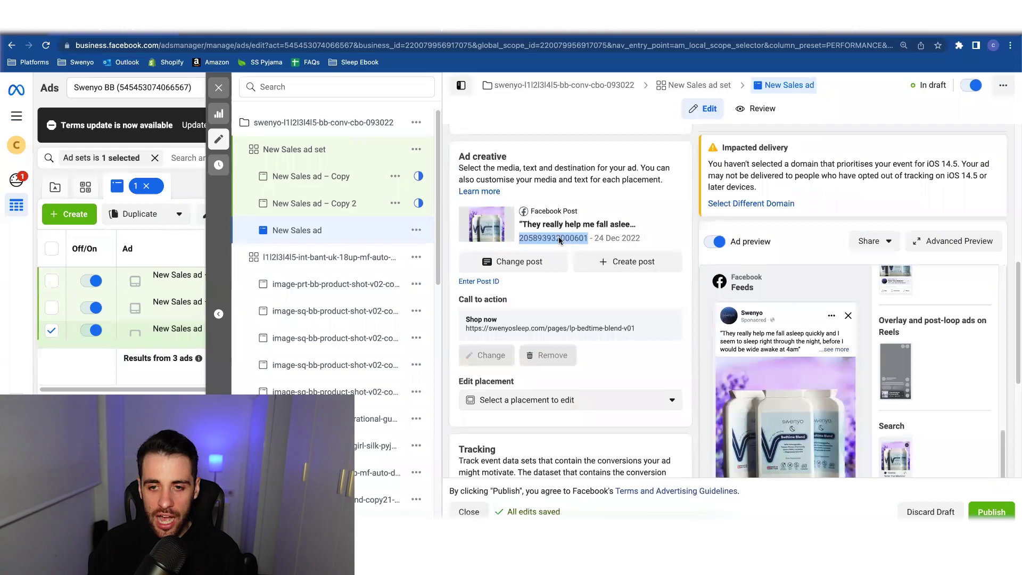
{"action": "scroll", "coordinate": [559, 241], "scroll_direction": "up", "scroll_amount": 10}
{"action": "left_click", "coordinate": [510, 175]}
{"action": "key", "text": "ctrl+a"}
{"action": "key", "text": "ctrl+v"}
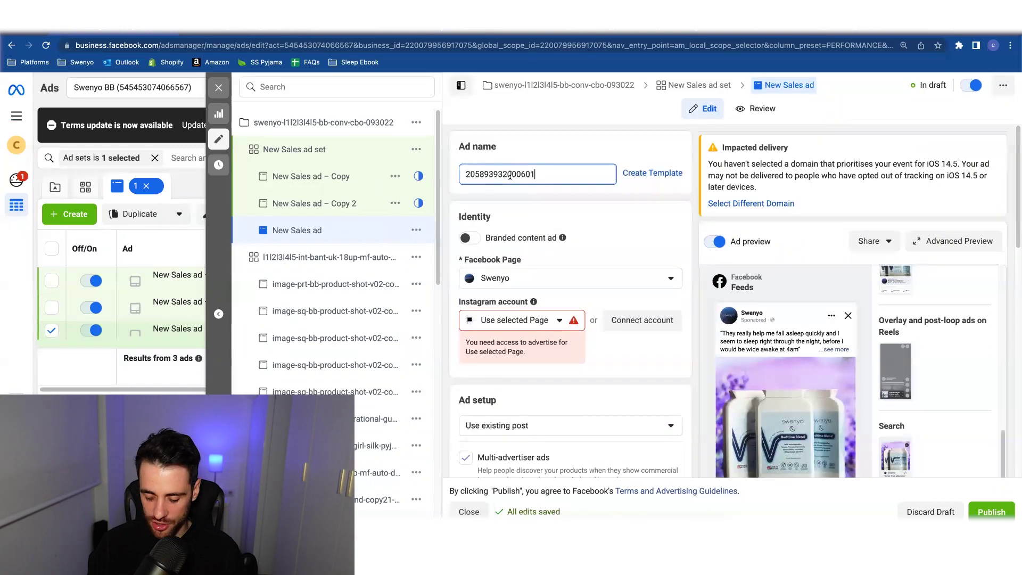
{"action": "left_click", "coordinate": [598, 205]}
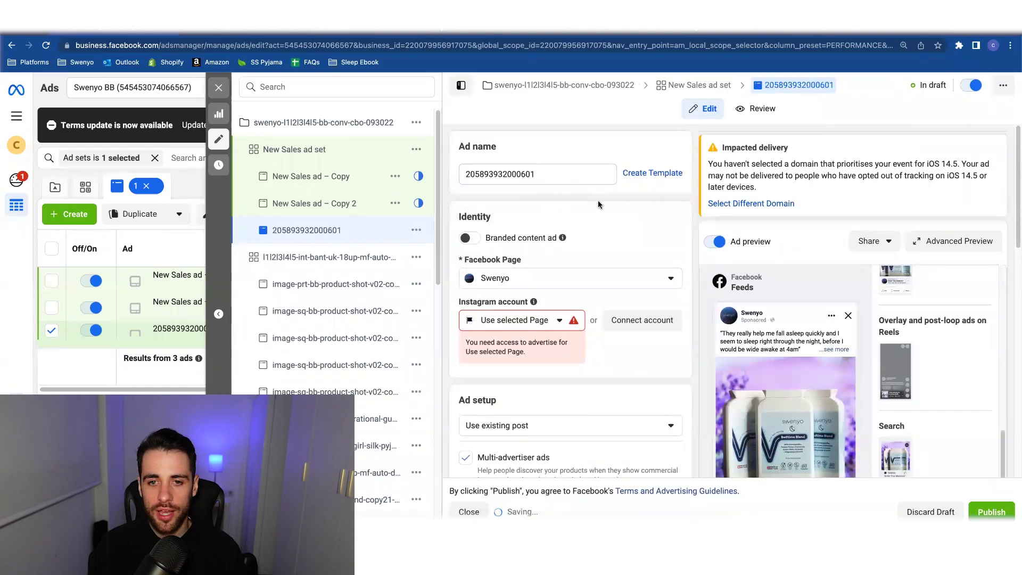
{"action": "scroll", "coordinate": [588, 224], "scroll_direction": "down", "scroll_amount": 1}
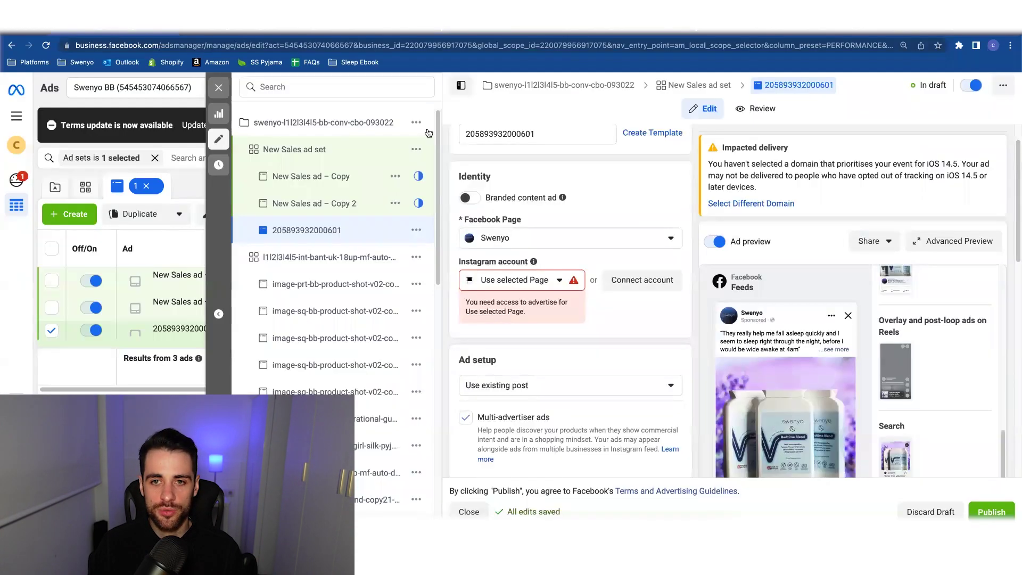
{"action": "scroll", "coordinate": [553, 239], "scroll_direction": "down", "scroll_amount": 6}
{"action": "scroll", "coordinate": [554, 287], "scroll_direction": "down", "scroll_amount": 1}
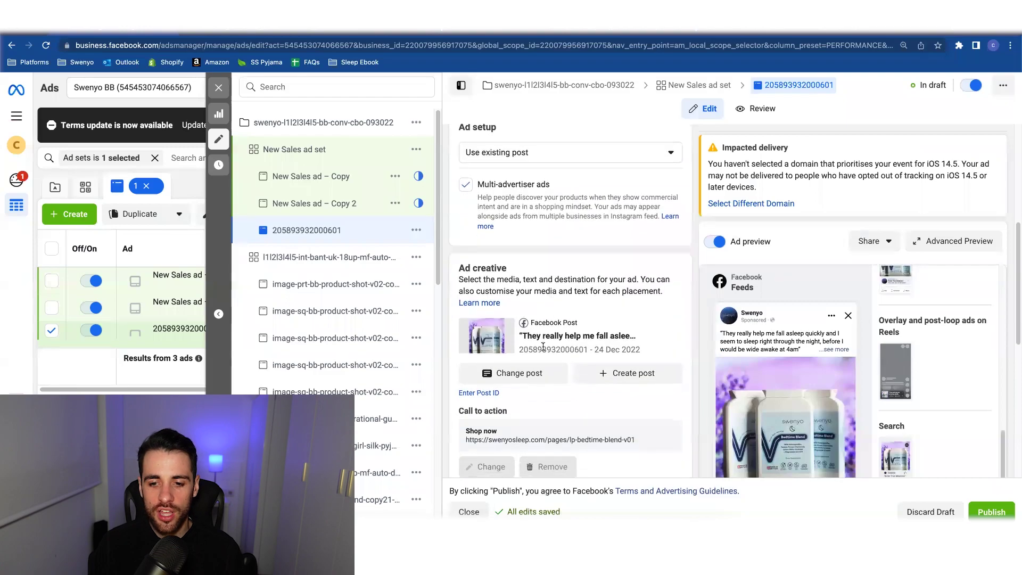
{"action": "double_click", "coordinate": [545, 349]}
{"action": "key", "text": "super+c"}
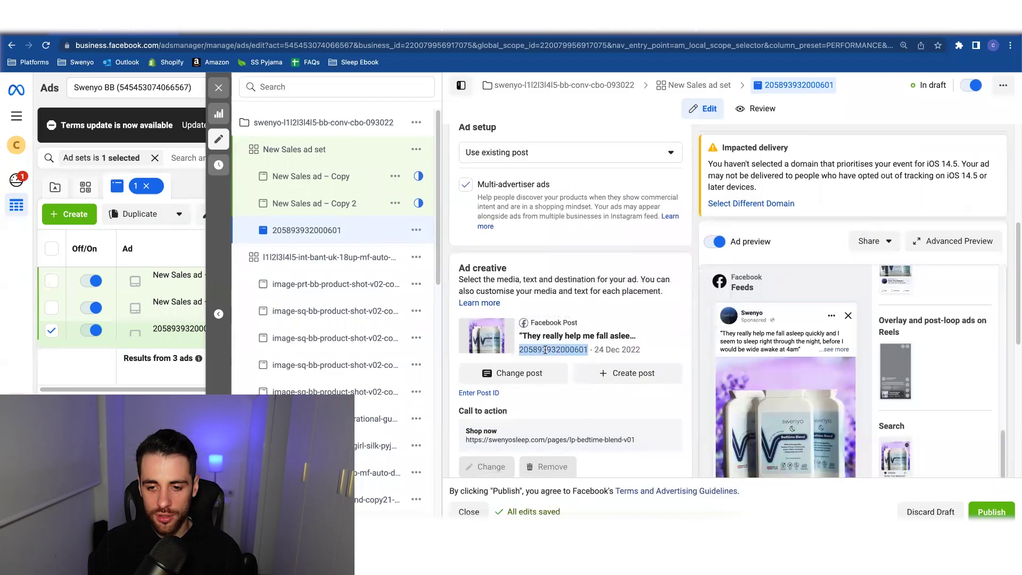
{"action": "left_click", "coordinate": [332, 176]}
{"action": "scroll", "coordinate": [575, 312], "scroll_direction": "down", "scroll_amount": 10}
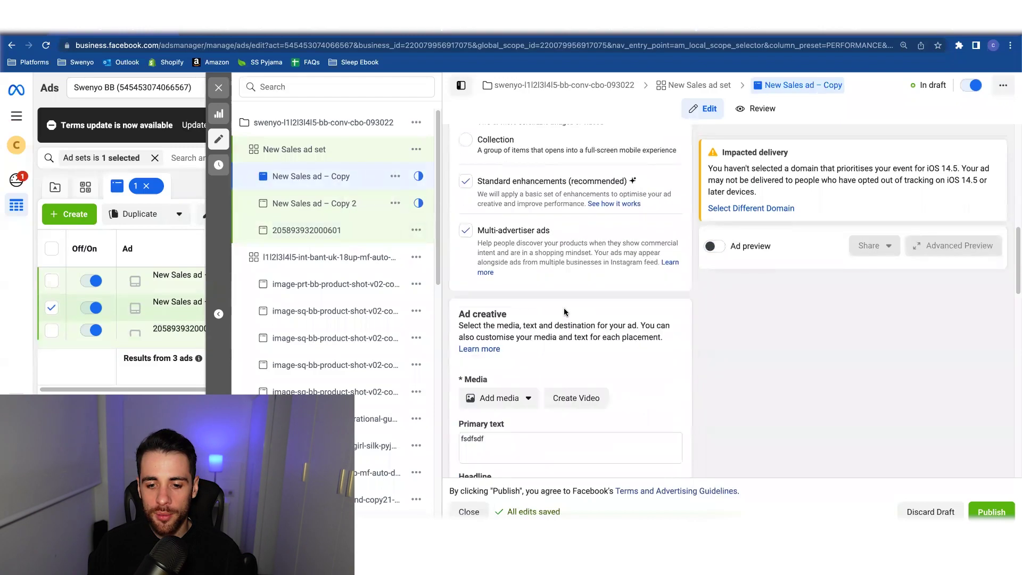
{"action": "scroll", "coordinate": [559, 311], "scroll_direction": "down", "scroll_amount": 5}
{"action": "scroll", "coordinate": [556, 288], "scroll_direction": "up", "scroll_amount": 15}
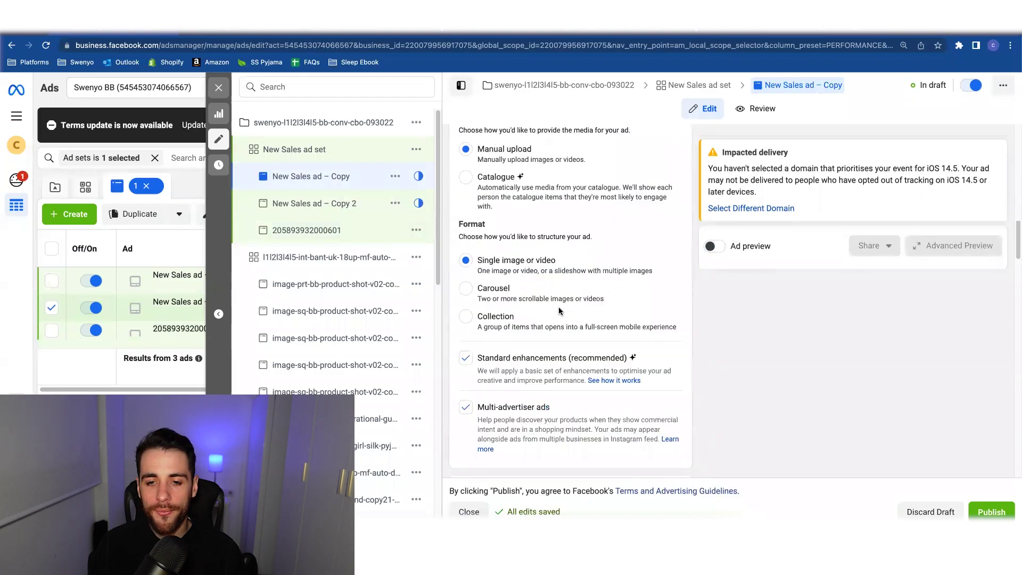
{"action": "left_click", "coordinate": [554, 270]}
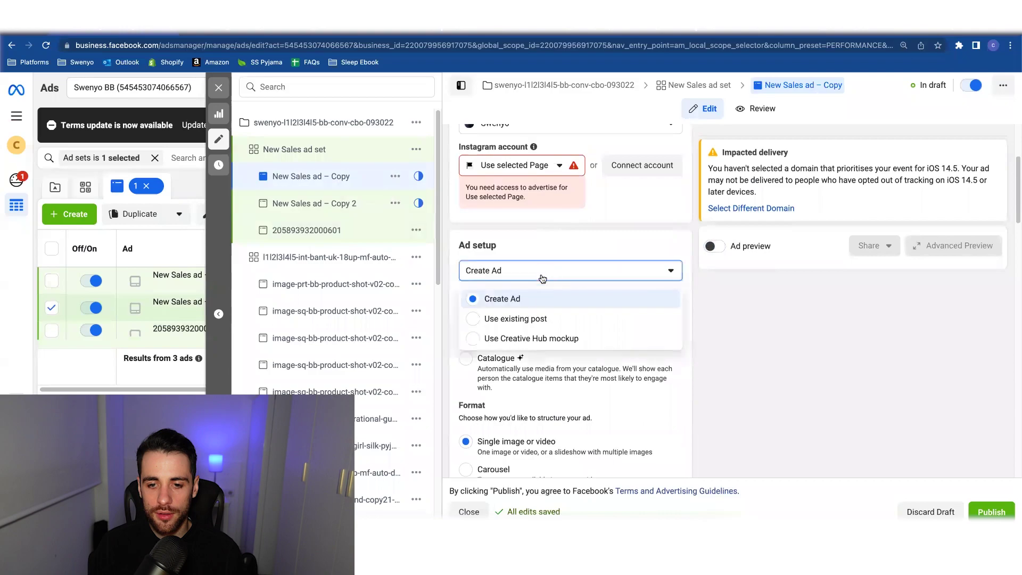
{"action": "left_click", "coordinate": [520, 319]}
{"action": "scroll", "coordinate": [518, 322], "scroll_direction": "down", "scroll_amount": 3}
{"action": "scroll", "coordinate": [518, 322], "scroll_direction": "down", "scroll_amount": 2}
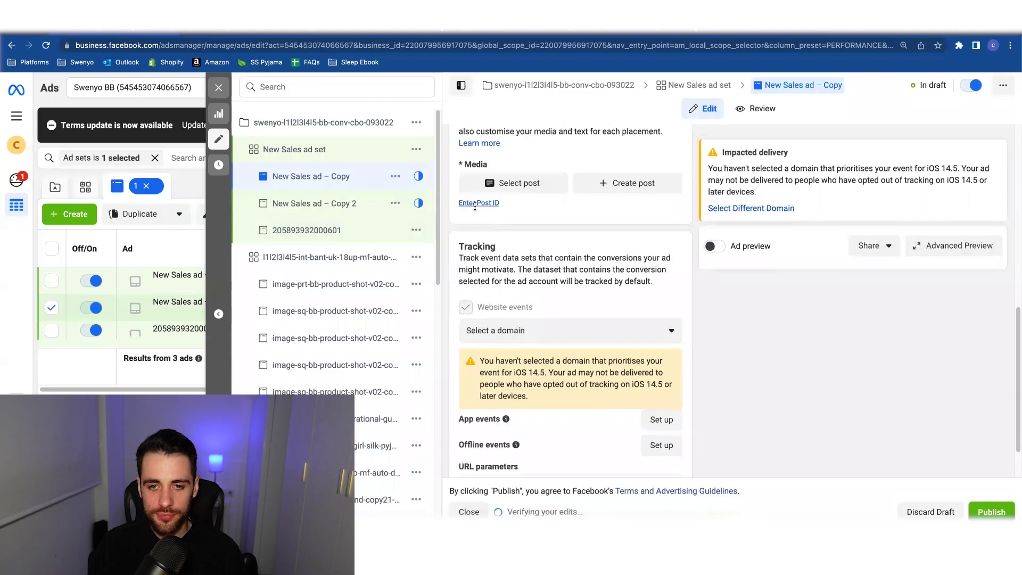
{"action": "left_click", "coordinate": [482, 203]}
{"action": "key", "text": "super+v"}
{"action": "left_click", "coordinate": [586, 207]}
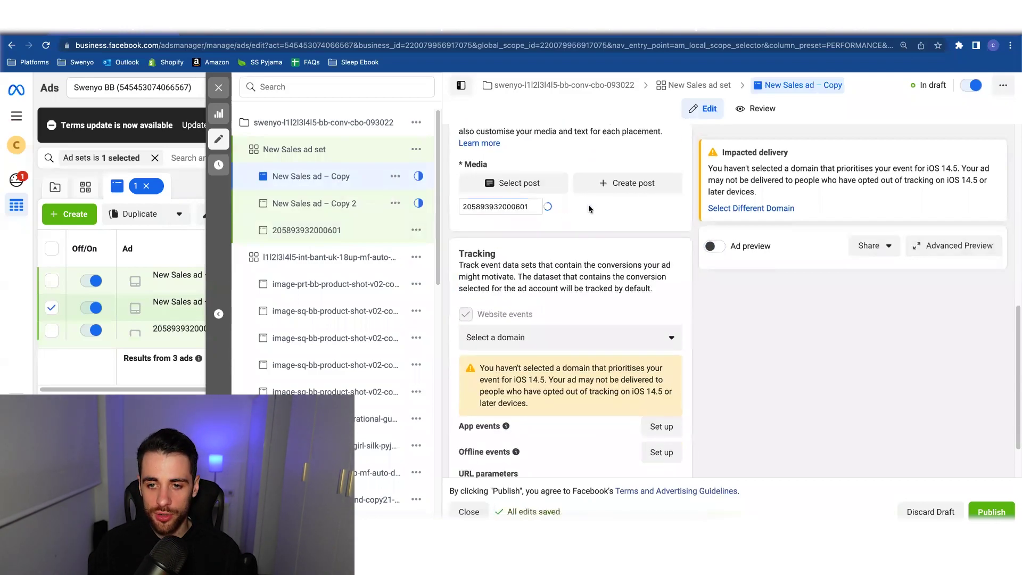
{"action": "scroll", "coordinate": [801, 400], "scroll_direction": "down", "scroll_amount": 5}
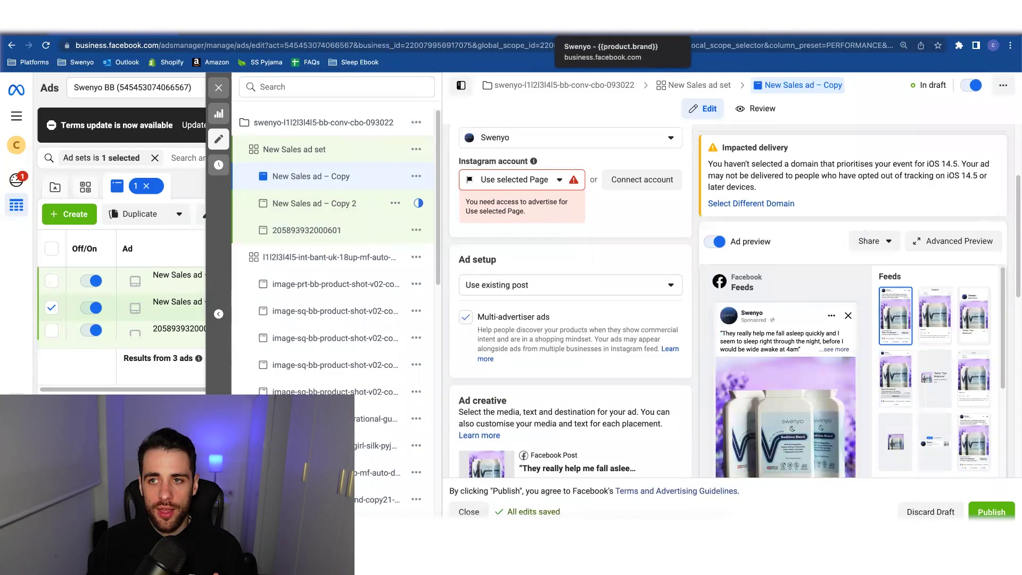
- Open the nitric oxide post's permalink on Facebook and select the pfbid ID in its address
{"action": "left_click", "coordinate": [745, 22]}
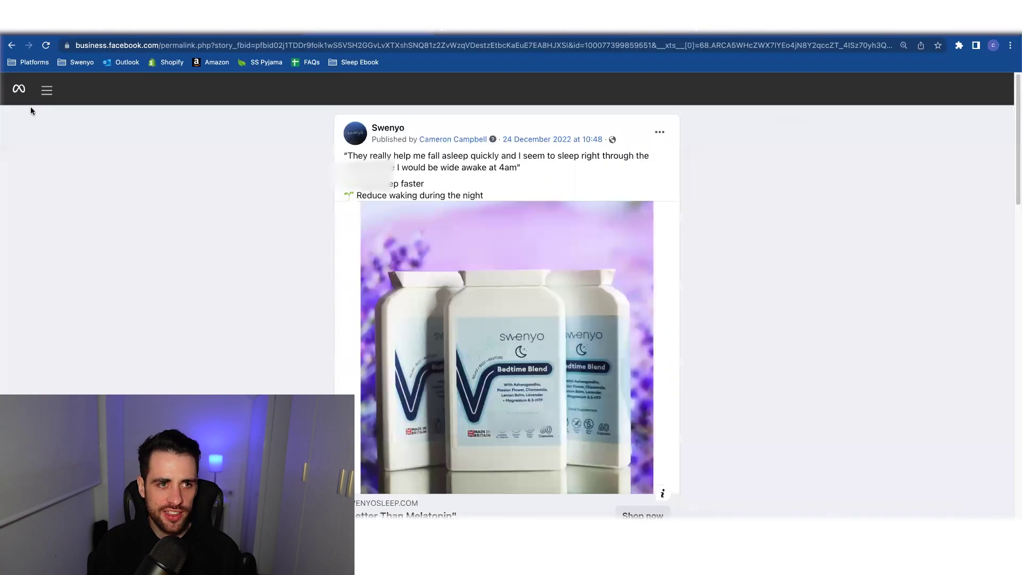
{"action": "key", "text": "super+bracketleft"}
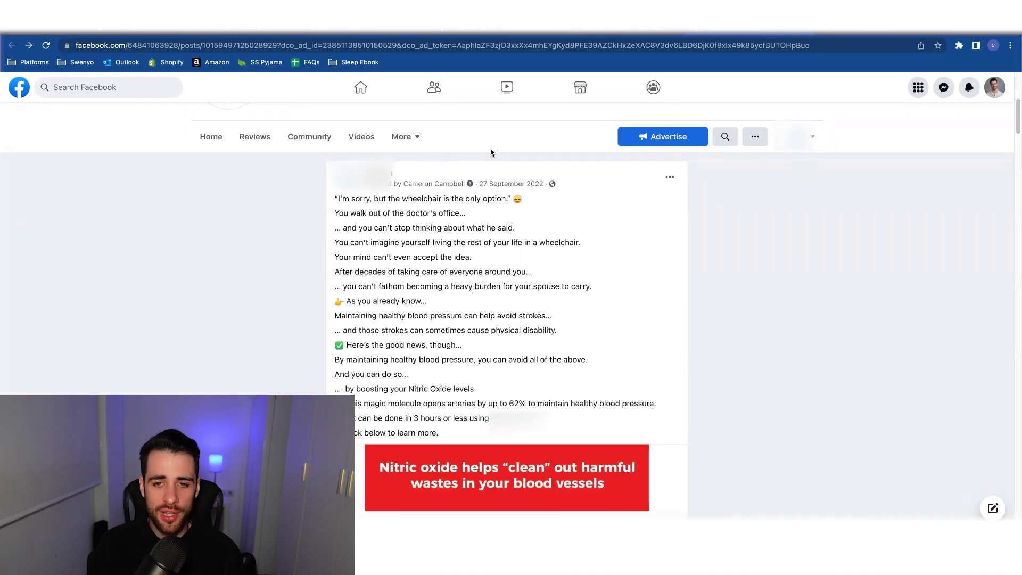
{"action": "left_click", "coordinate": [512, 186]}
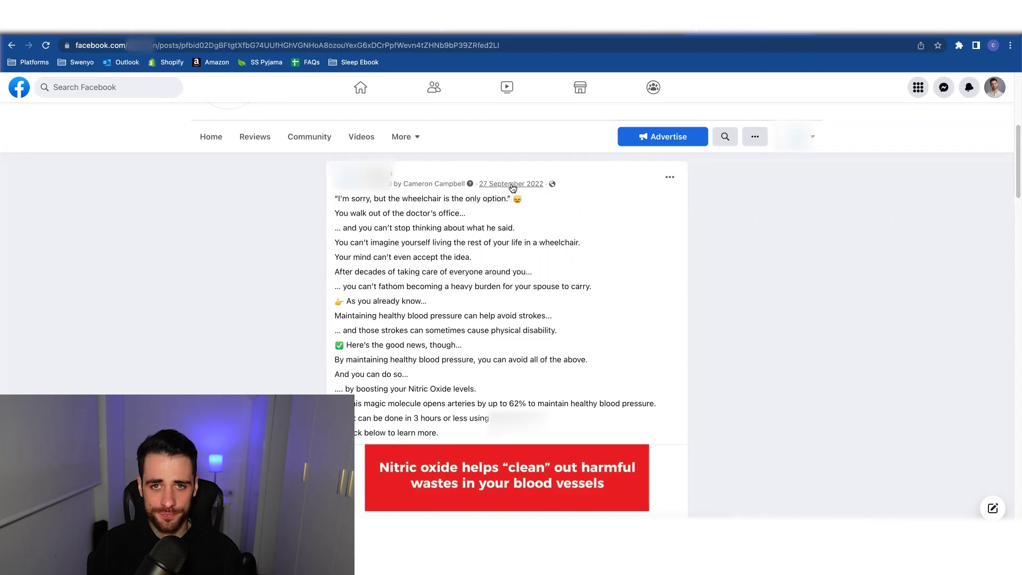
{"action": "left_click", "coordinate": [181, 45]}
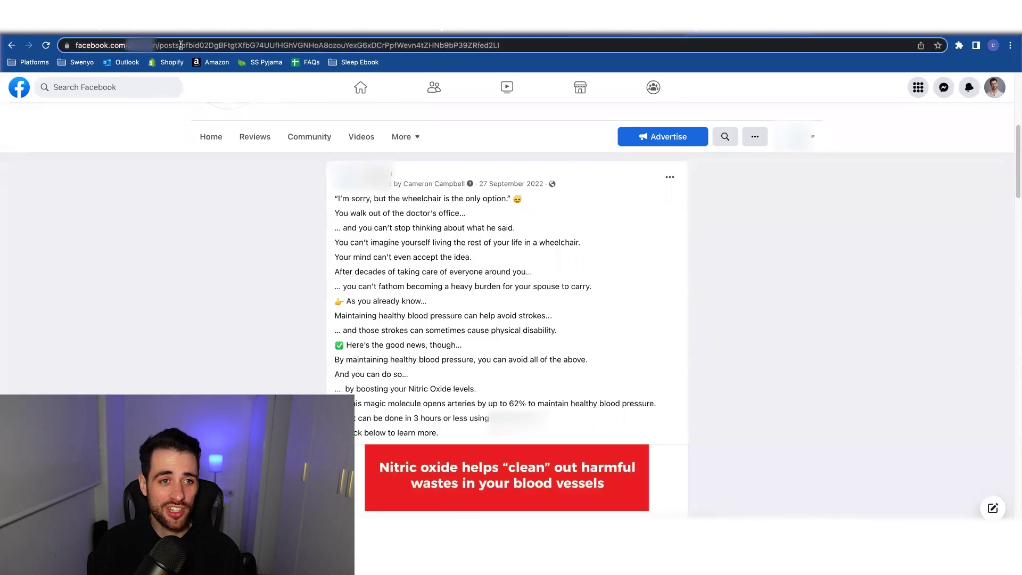
{"action": "left_click", "coordinate": [181, 45]}
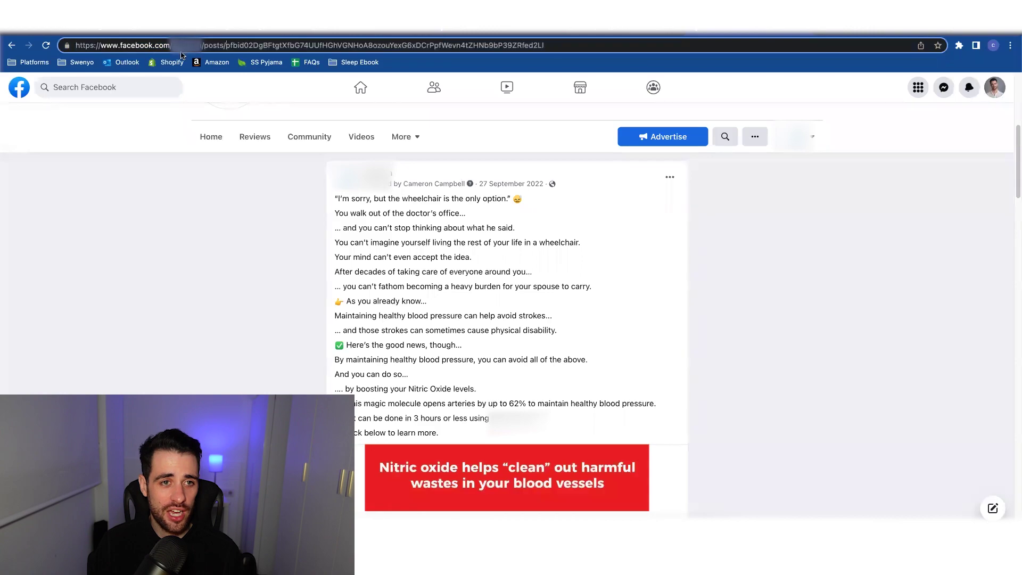
{"action": "left_click_drag", "start_coordinate": [232, 45], "coordinate": [473, 56]}
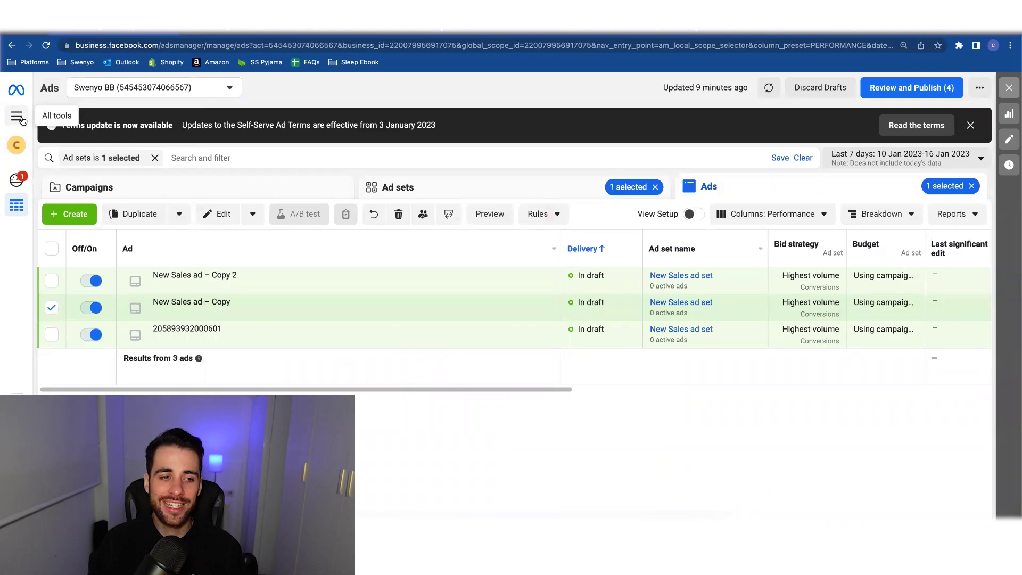
- Go to Page posts under Engage customers in the All tools menu
{"action": "left_click", "coordinate": [21, 119]}
{"action": "scroll", "coordinate": [65, 409], "scroll_direction": "down", "scroll_amount": 5}
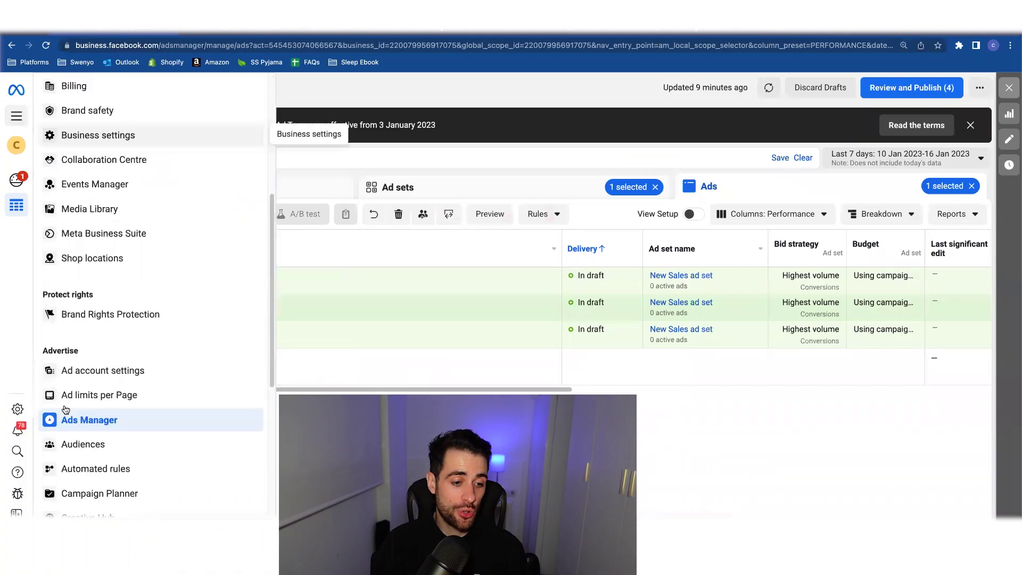
{"action": "scroll", "coordinate": [66, 410], "scroll_direction": "down", "scroll_amount": 6}
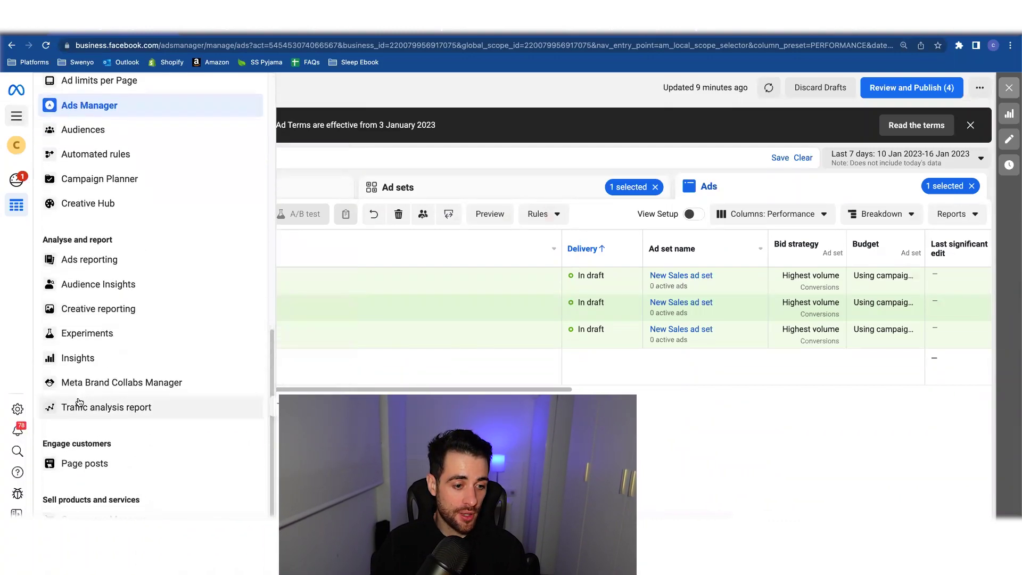
{"action": "scroll", "coordinate": [79, 402], "scroll_direction": "down", "scroll_amount": 1}
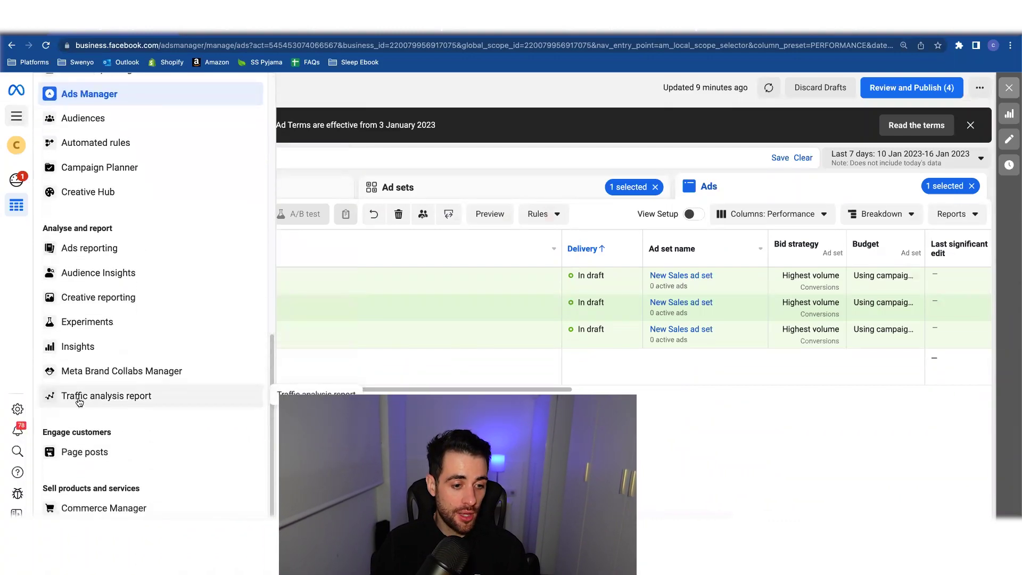
{"action": "left_click", "coordinate": [96, 457]}
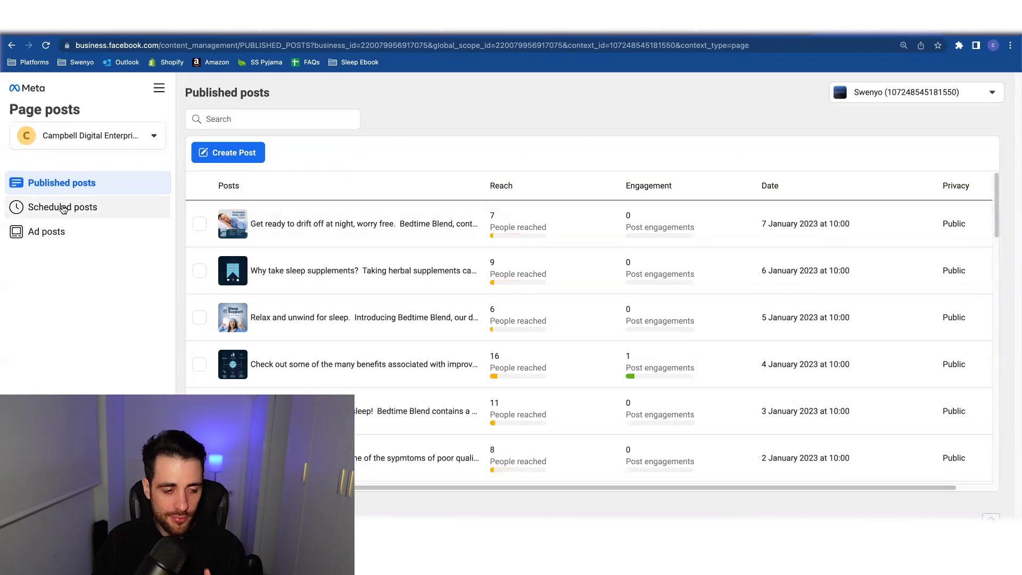
{"action": "left_click", "coordinate": [63, 231]}
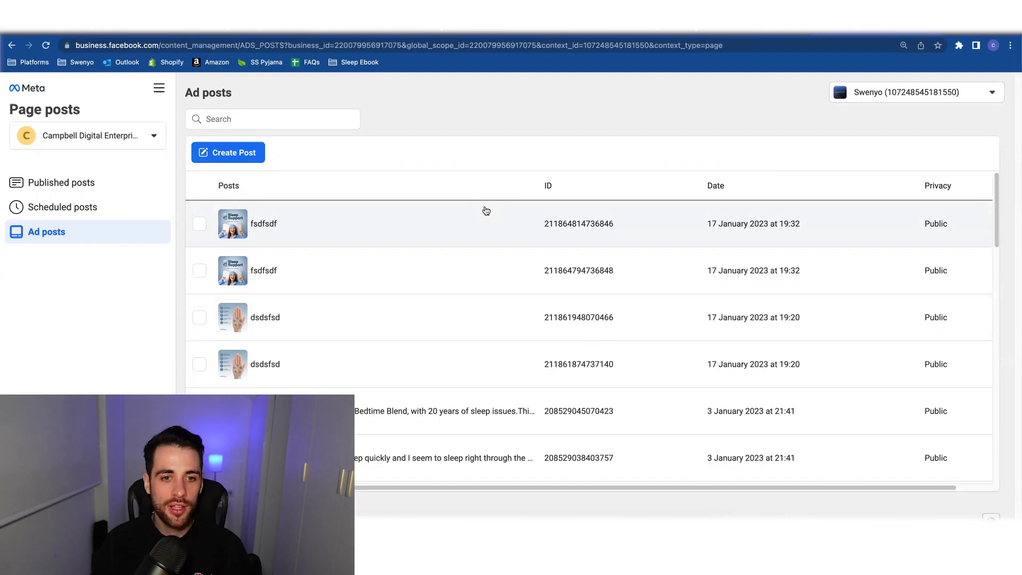
{"action": "left_click", "coordinate": [582, 224]}
{"action": "double_click", "coordinate": [552, 225]}
{"action": "key", "text": "super+c"}
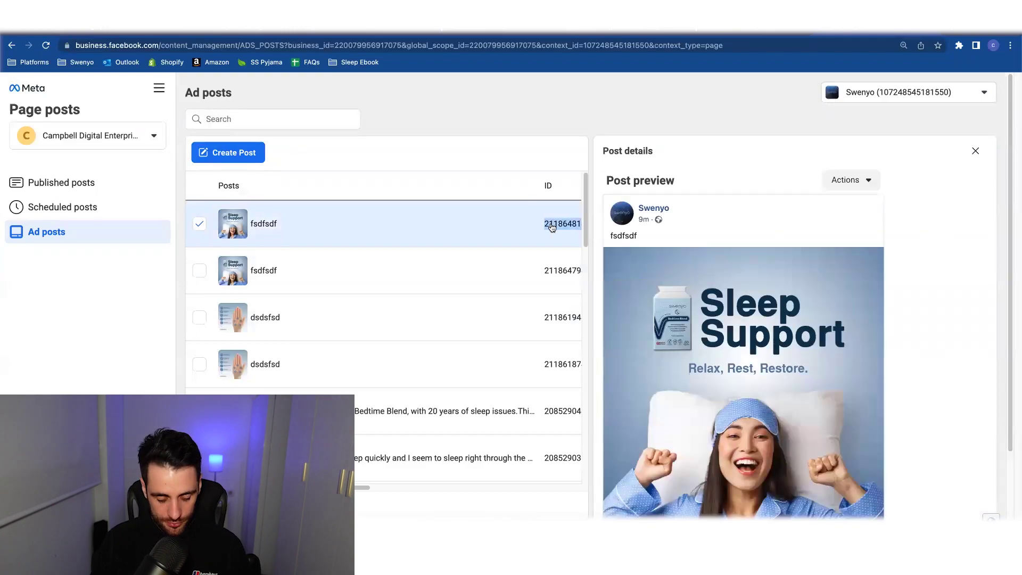
{"action": "left_click", "coordinate": [126, 33]}
{"action": "scroll", "coordinate": [553, 295], "scroll_direction": "down", "scroll_amount": 5}
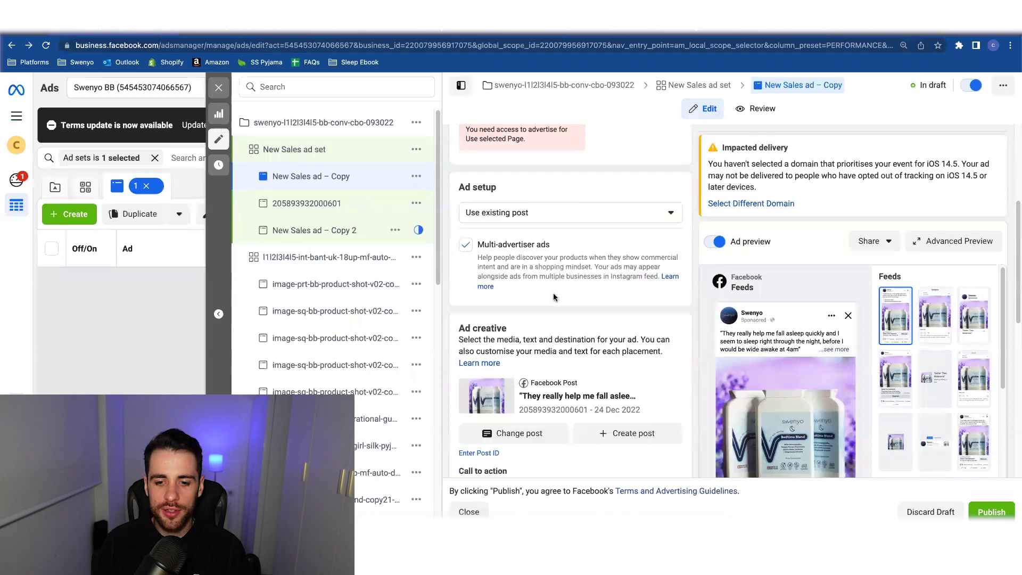
{"action": "scroll", "coordinate": [537, 274], "scroll_direction": "up", "scroll_amount": 2}
{"action": "scroll", "coordinate": [520, 269], "scroll_direction": "down", "scroll_amount": 2}
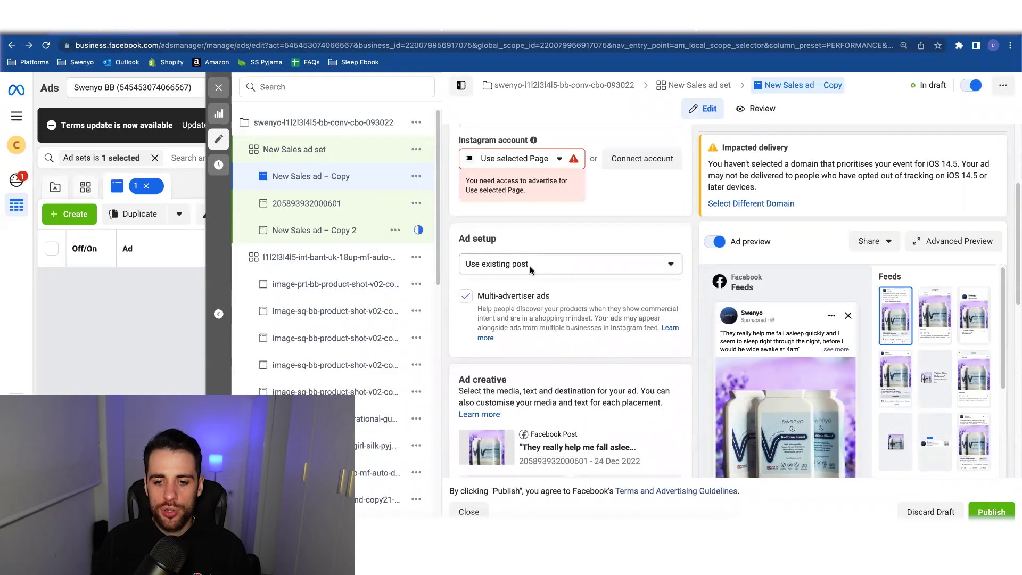
{"action": "left_click", "coordinate": [489, 400]}
{"action": "left_click", "coordinate": [490, 405]}
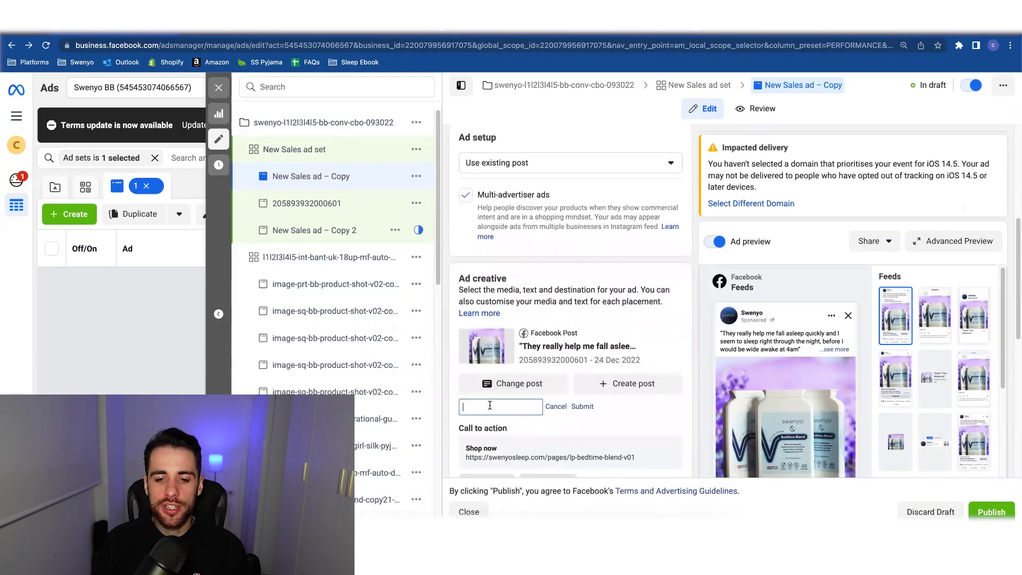
{"action": "key", "text": "super+v"}
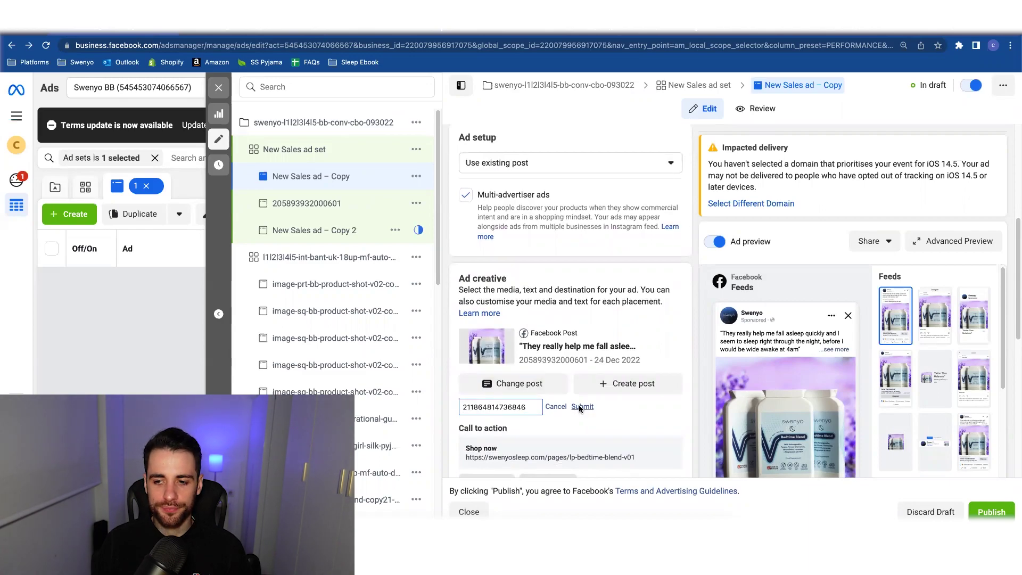
{"action": "left_click", "coordinate": [582, 406]}
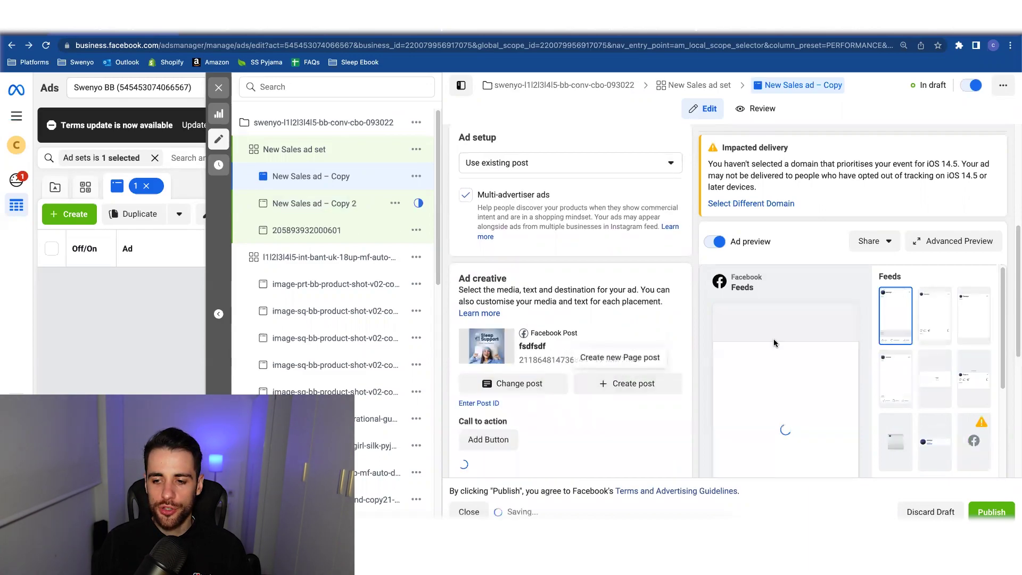
{"action": "scroll", "coordinate": [665, 372], "scroll_direction": "down", "scroll_amount": 3}
{"action": "scroll", "coordinate": [778, 347], "scroll_direction": "down", "scroll_amount": 3}
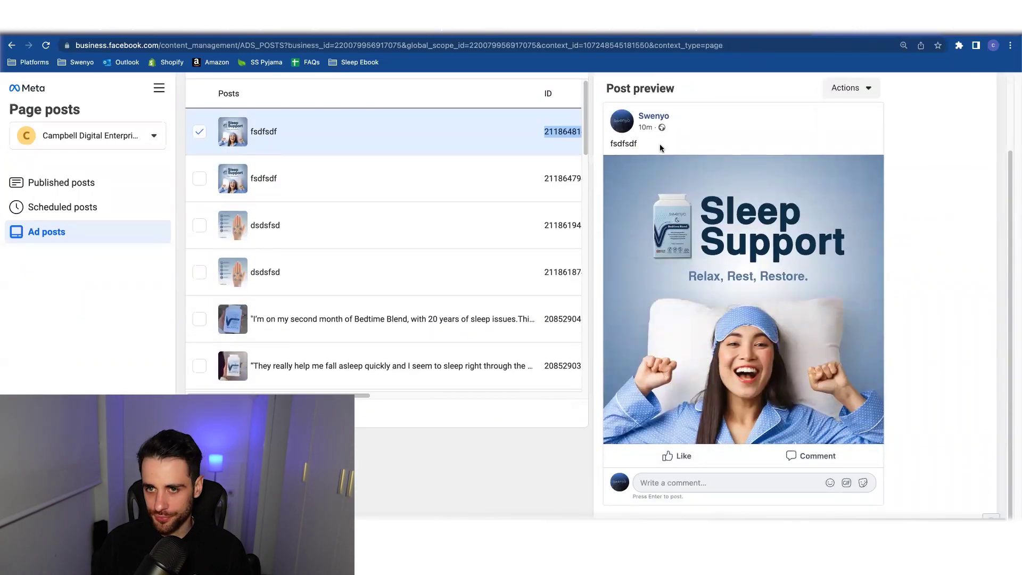
- Close Post details and open the second ad set of the swenyo-l1l2l3l4l5-bb-conv-cbo-093022 campaign
{"action": "scroll", "coordinate": [692, 181], "scroll_direction": "up", "scroll_amount": 3}
{"action": "left_click", "coordinate": [976, 152]}
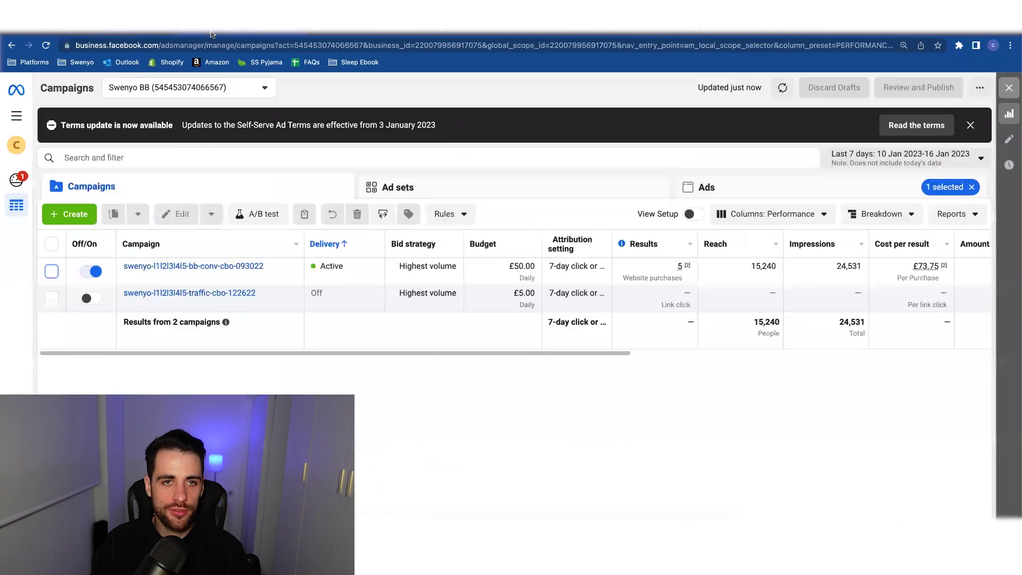
{"action": "left_click", "coordinate": [222, 265]}
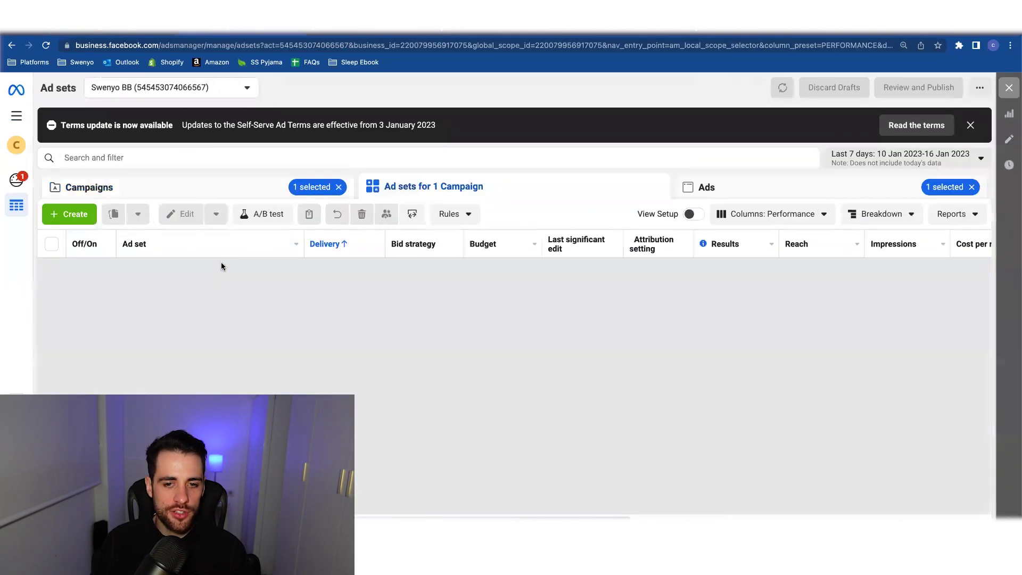
{"action": "left_click", "coordinate": [226, 294]}
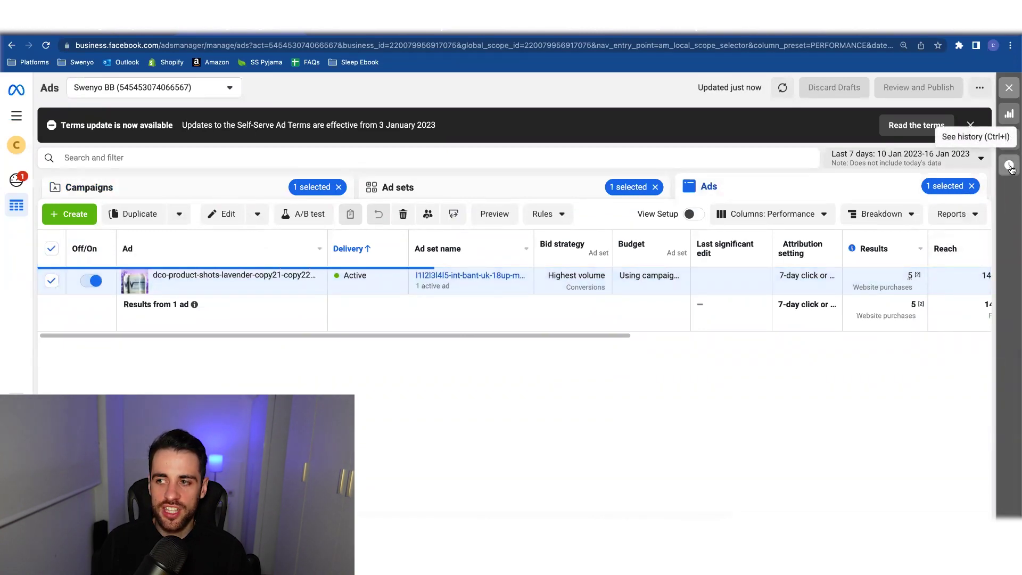
- Show the ad's History over the Maximum range, 29 Nov 2022 to 17 Jan 2023
{"action": "left_click", "coordinate": [1010, 166]}
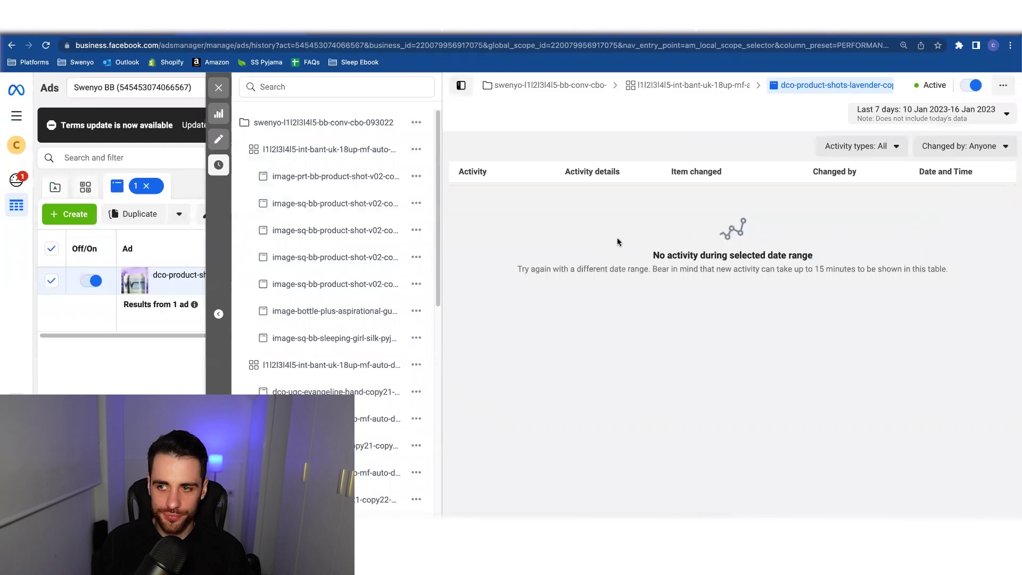
{"action": "left_click", "coordinate": [959, 119]}
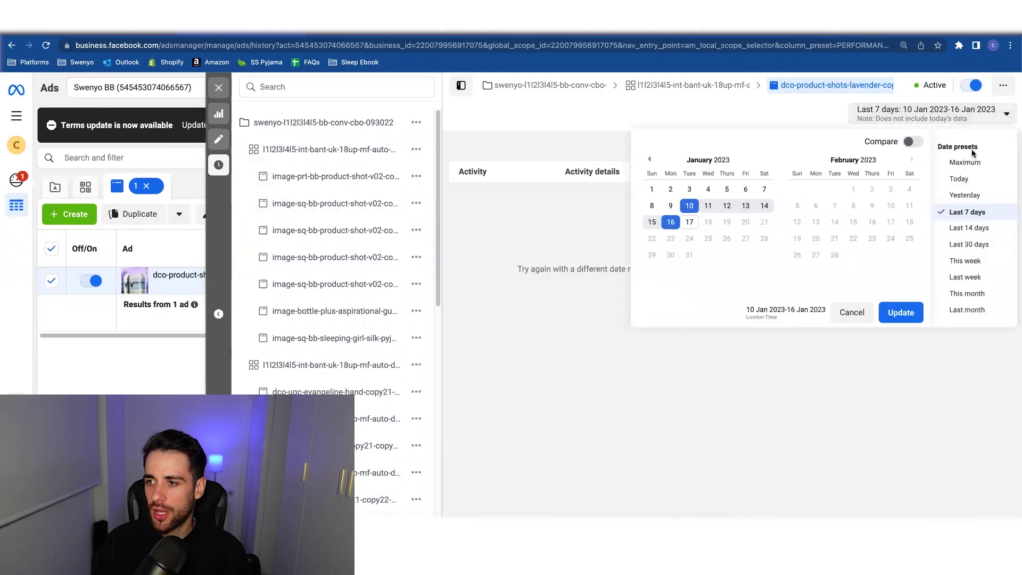
{"action": "left_click", "coordinate": [969, 160]}
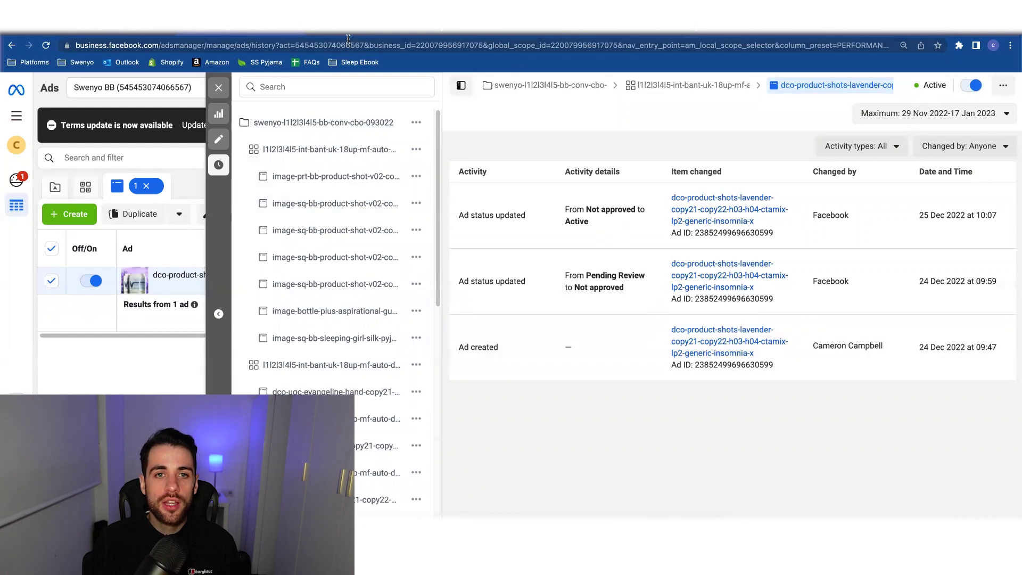
- Bring up the Page's Ad posts list and scroll through its posts
{"action": "left_click", "coordinate": [836, 31]}
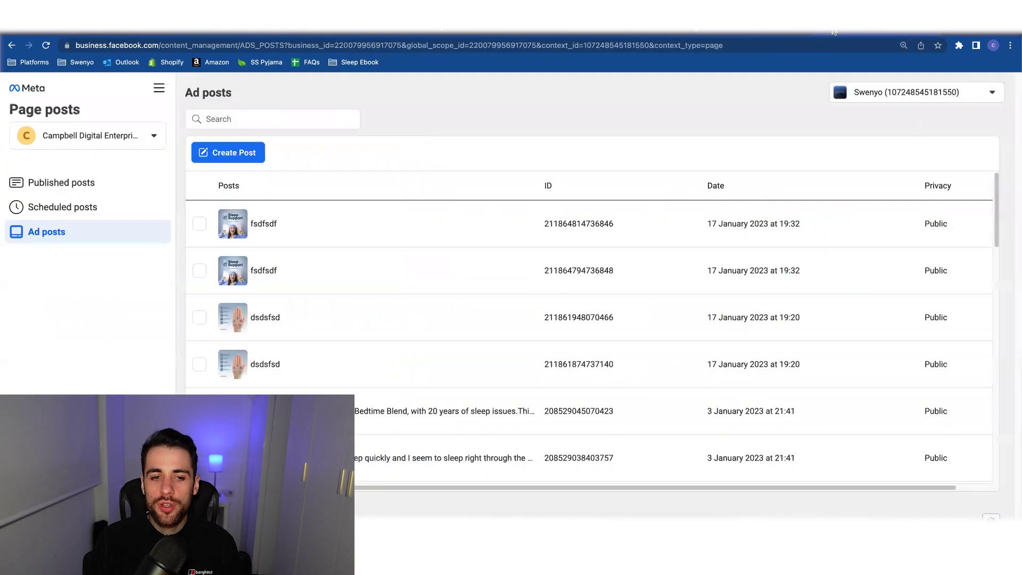
{"action": "scroll", "coordinate": [657, 301], "scroll_direction": "down", "scroll_amount": 3}
{"action": "scroll", "coordinate": [659, 302], "scroll_direction": "down", "scroll_amount": 15}
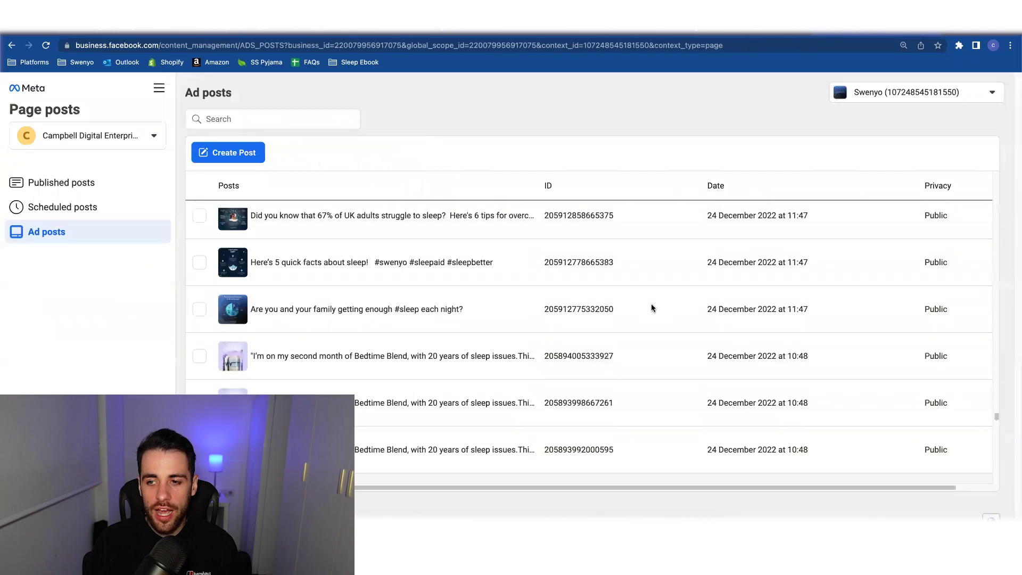
{"action": "scroll", "coordinate": [647, 301], "scroll_direction": "up", "scroll_amount": 10}
{"action": "scroll", "coordinate": [636, 304], "scroll_direction": "up", "scroll_amount": 10}
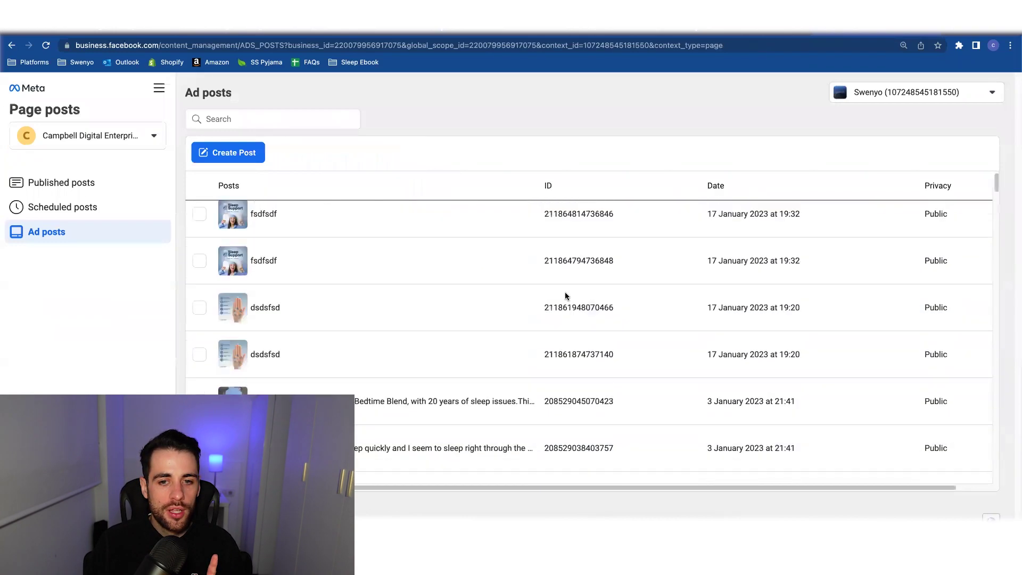
{"action": "scroll", "coordinate": [452, 385], "scroll_direction": "down", "scroll_amount": 5}
{"action": "scroll", "coordinate": [468, 351], "scroll_direction": "down", "scroll_amount": 1}
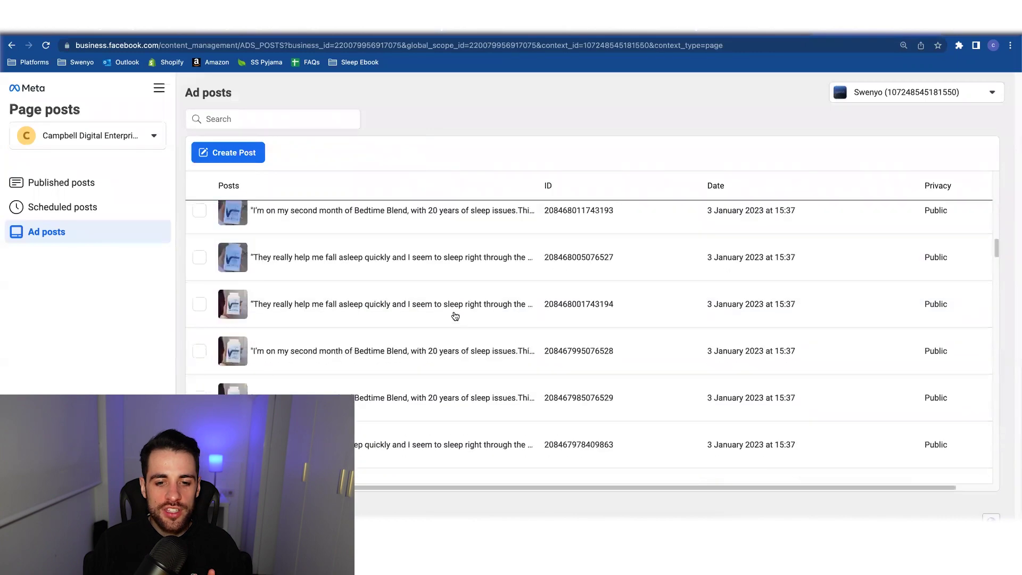
- Open the 3 January sleep testimonial post's details and scroll the table sideways to its IDs
{"action": "left_click", "coordinate": [452, 309]}
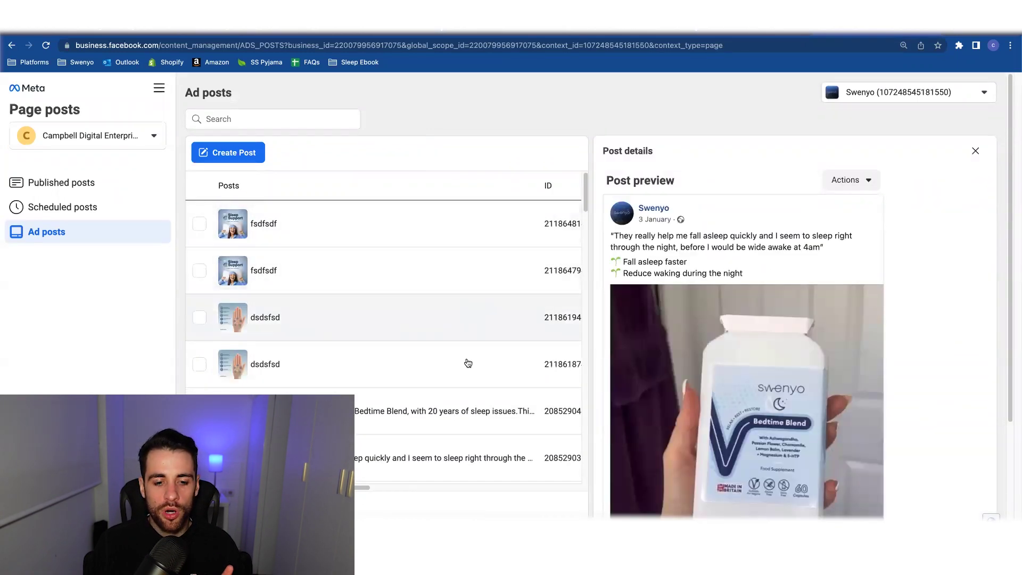
{"action": "left_click_drag", "start_coordinate": [323, 487], "coordinate": [458, 488]}
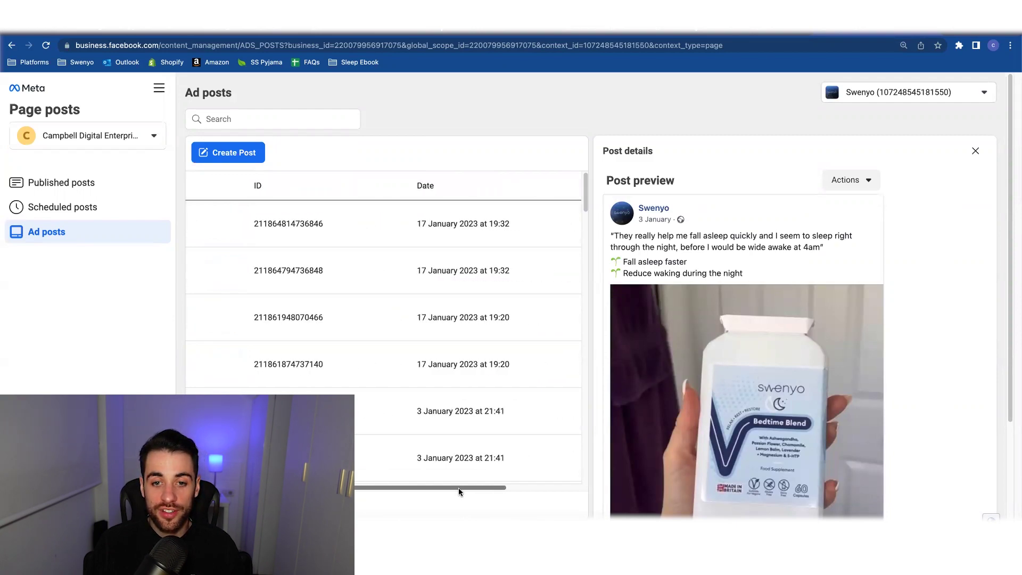
{"action": "scroll", "coordinate": [440, 349], "scroll_direction": "down", "scroll_amount": 5}
{"action": "scroll", "coordinate": [440, 350], "scroll_direction": "down", "scroll_amount": 15}
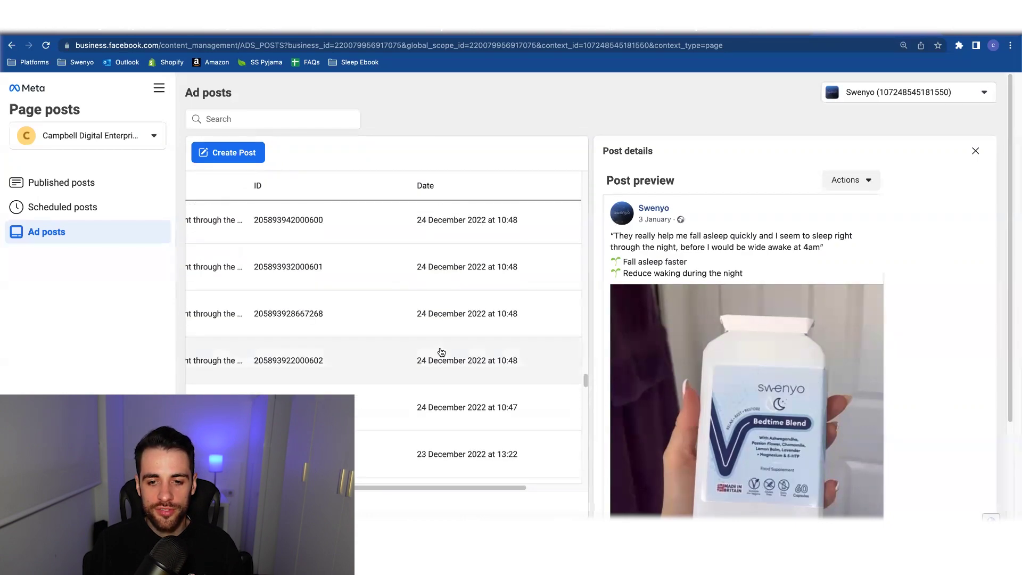
{"action": "scroll", "coordinate": [439, 351], "scroll_direction": "down", "scroll_amount": 5}
{"action": "scroll", "coordinate": [439, 351], "scroll_direction": "up", "scroll_amount": 5}
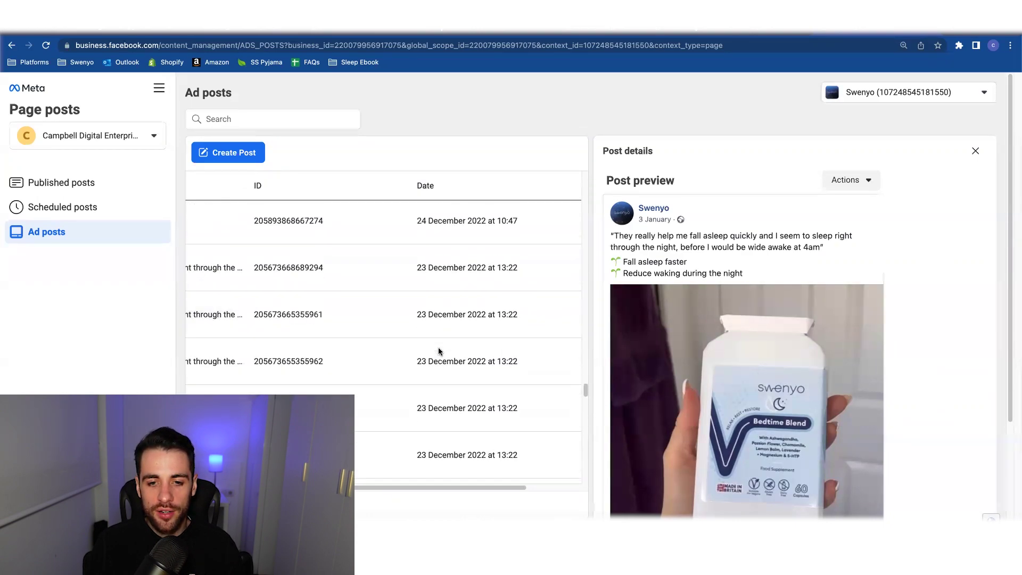
{"action": "scroll", "coordinate": [440, 351], "scroll_direction": "up", "scroll_amount": 1}
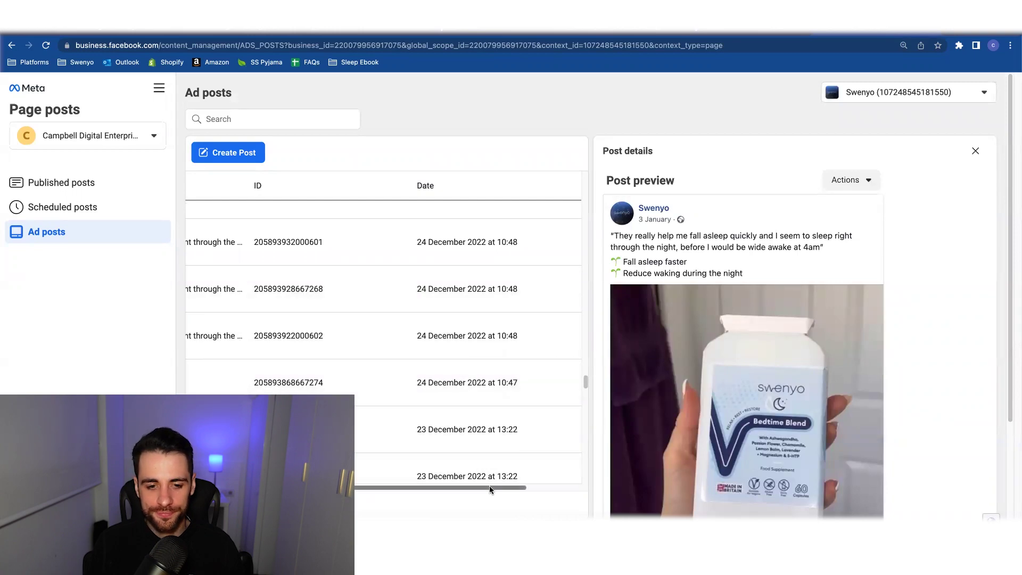
{"action": "left_click_drag", "start_coordinate": [489, 489], "coordinate": [344, 488]}
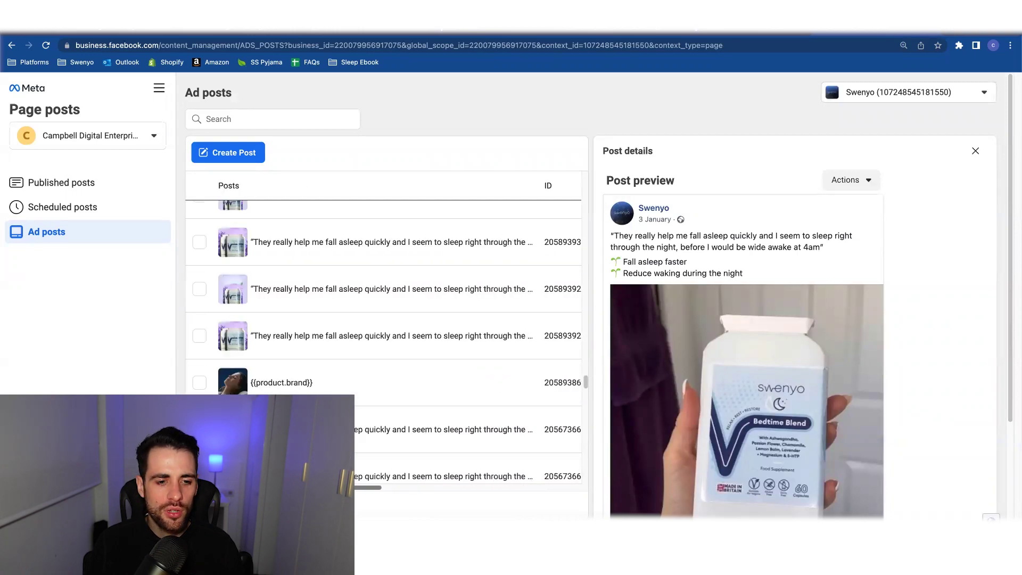
{"action": "scroll", "coordinate": [290, 383], "scroll_direction": "up", "scroll_amount": 1}
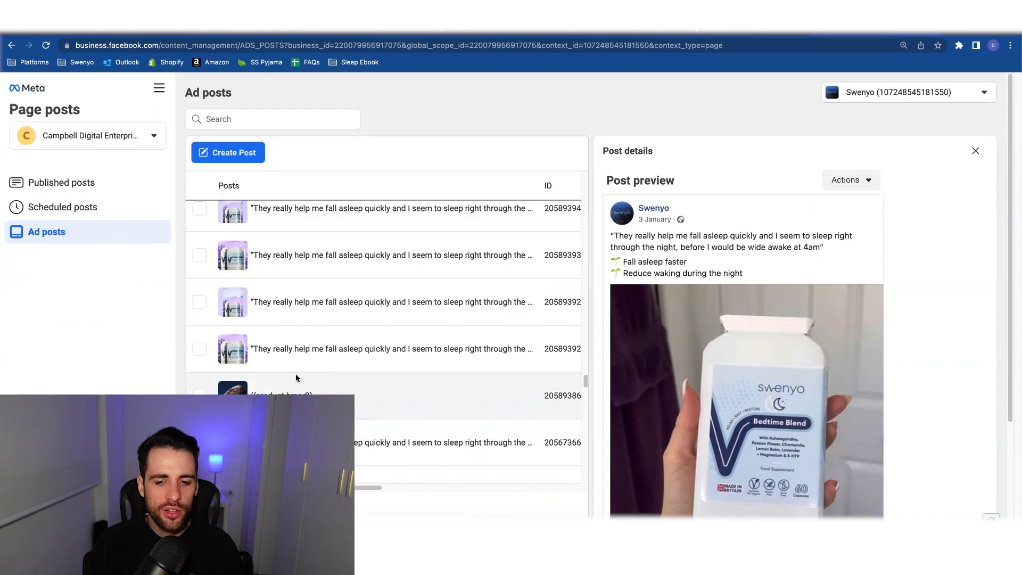
{"action": "left_click", "coordinate": [349, 351]}
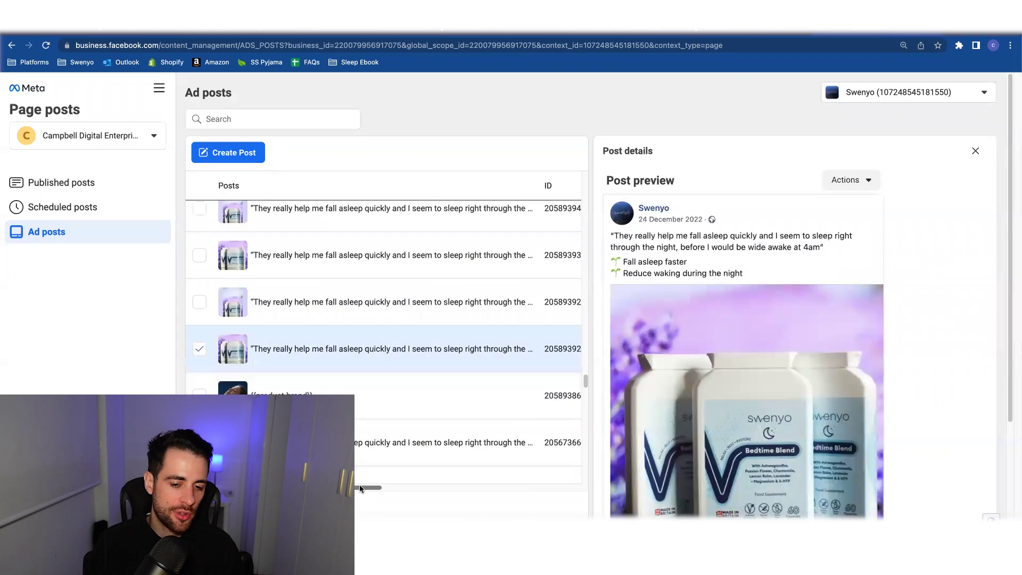
{"action": "left_click_drag", "start_coordinate": [370, 488], "coordinate": [381, 489]}
{"action": "scroll", "coordinate": [540, 319], "scroll_direction": "down", "scroll_amount": 3}
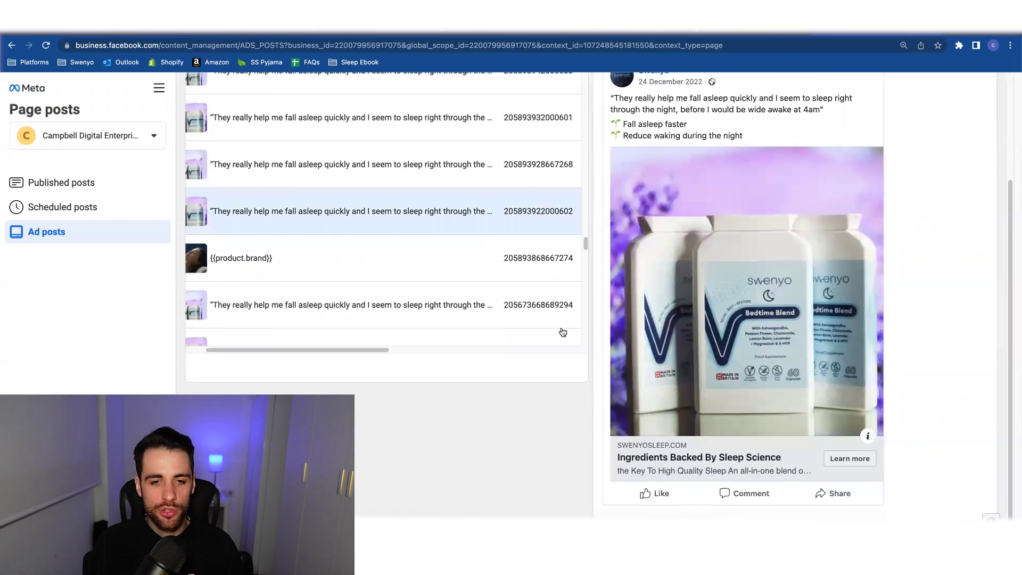
{"action": "scroll", "coordinate": [540, 316], "scroll_direction": "up", "scroll_amount": 2}
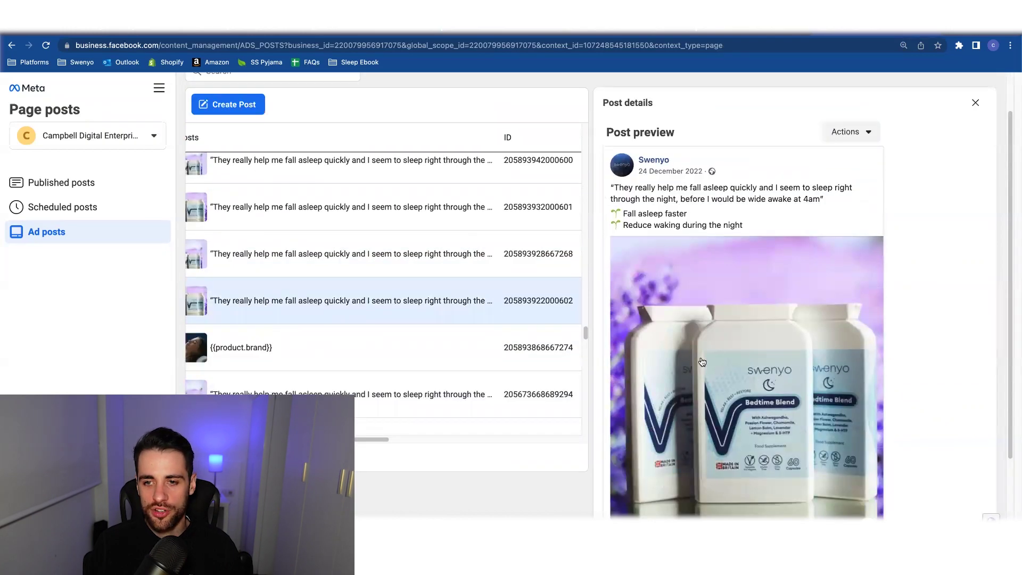
{"action": "scroll", "coordinate": [372, 254], "scroll_direction": "down", "scroll_amount": 1}
{"action": "left_click", "coordinate": [372, 253]}
{"action": "scroll", "coordinate": [370, 245], "scroll_direction": "up", "scroll_amount": 3}
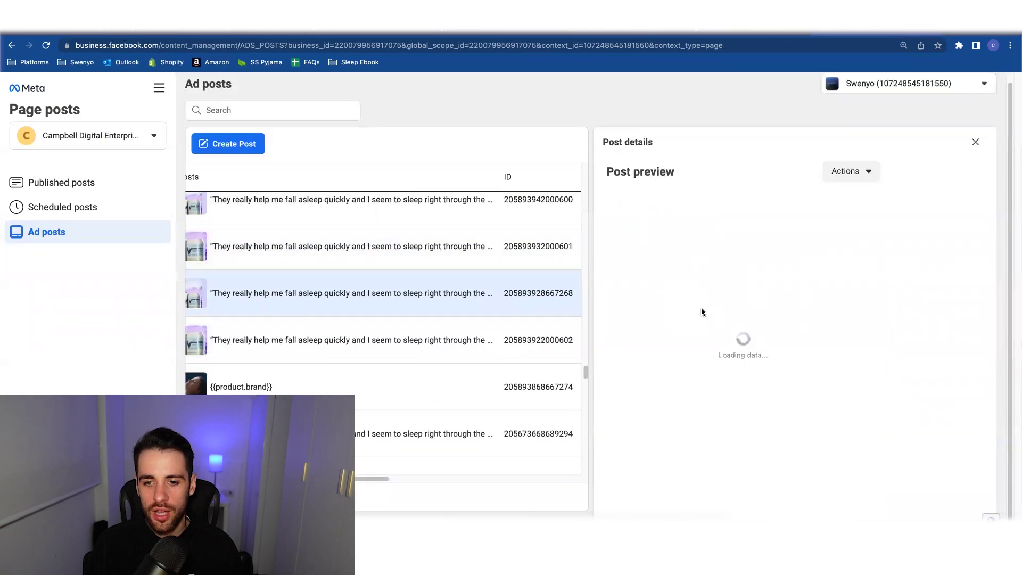
{"action": "scroll", "coordinate": [702, 330], "scroll_direction": "down", "scroll_amount": 3}
{"action": "scroll", "coordinate": [482, 274], "scroll_direction": "up", "scroll_amount": 4}
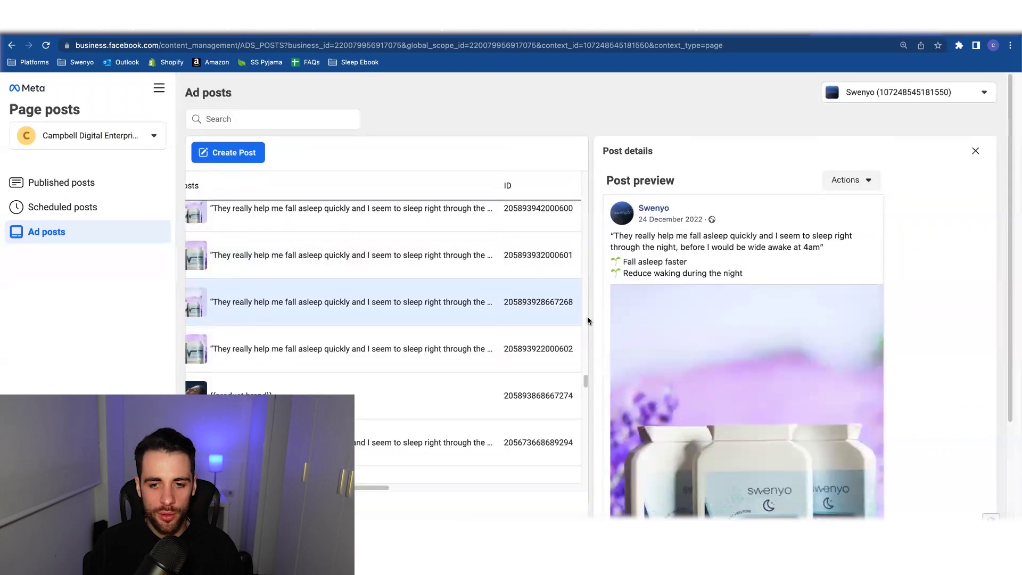
{"action": "left_click", "coordinate": [466, 259]}
{"action": "scroll", "coordinate": [668, 302], "scroll_direction": "down", "scroll_amount": 3}
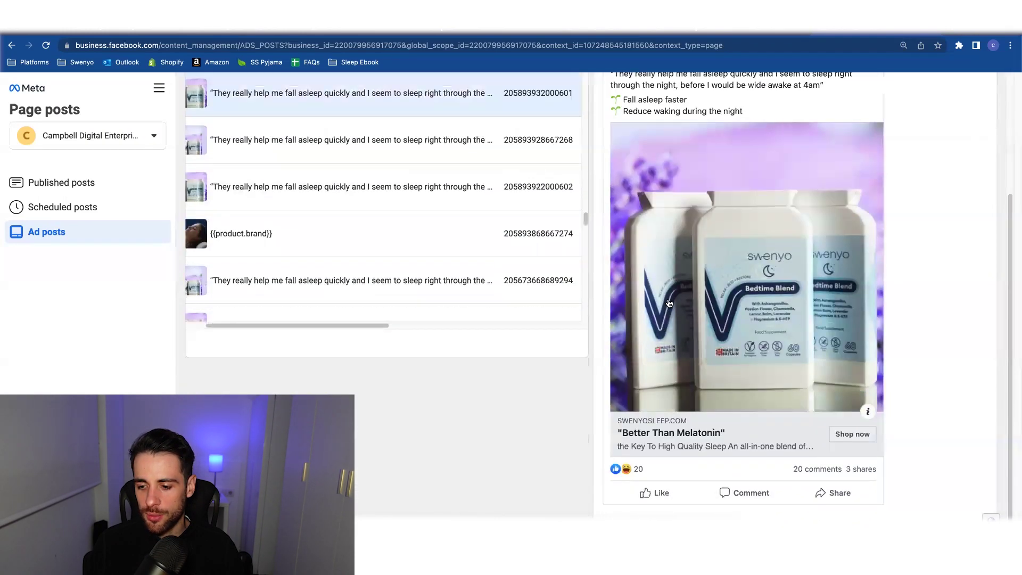
{"action": "scroll", "coordinate": [740, 408], "scroll_direction": "up", "scroll_amount": 3}
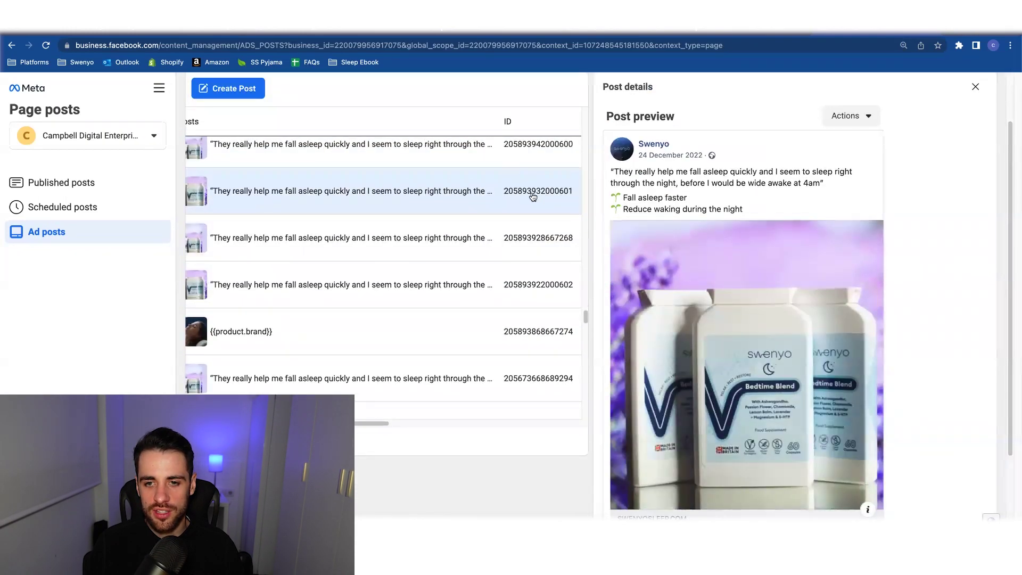
{"action": "scroll", "coordinate": [692, 346], "scroll_direction": "down", "scroll_amount": 2}
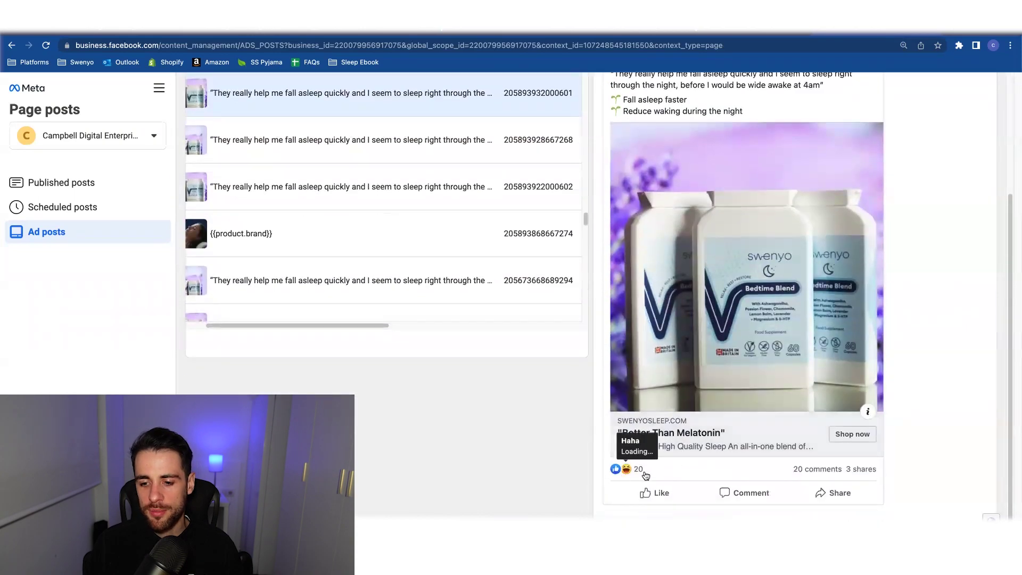
{"action": "mouse_move", "coordinate": [644, 465]}
{"action": "scroll", "coordinate": [644, 461], "scroll_direction": "up", "scroll_amount": 5}
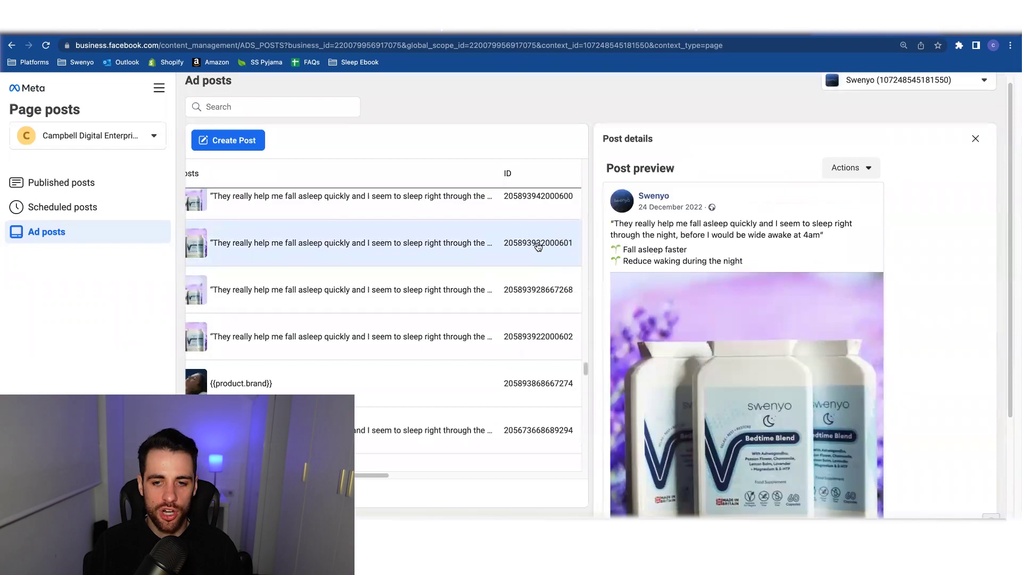
{"action": "double_click", "coordinate": [539, 245]}
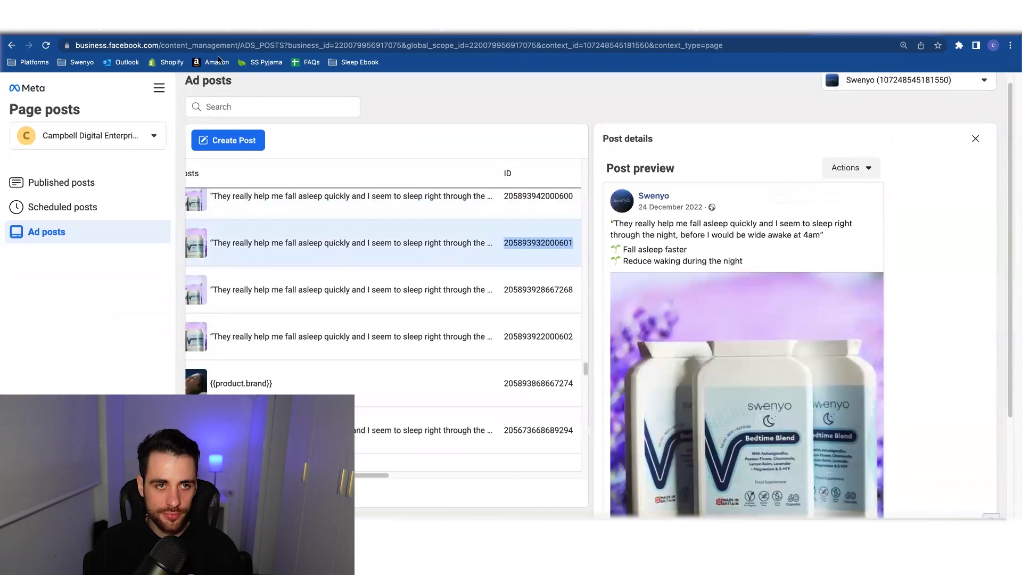
{"action": "left_click", "coordinate": [140, 32]}
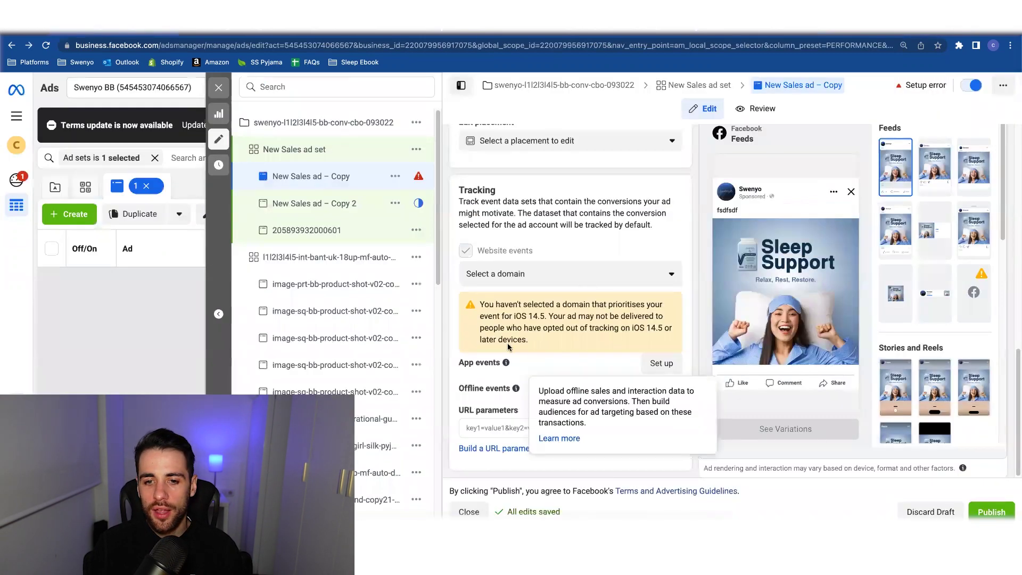
{"action": "scroll", "coordinate": [526, 287], "scroll_direction": "up", "scroll_amount": 4}
{"action": "scroll", "coordinate": [527, 298], "scroll_direction": "up", "scroll_amount": 3}
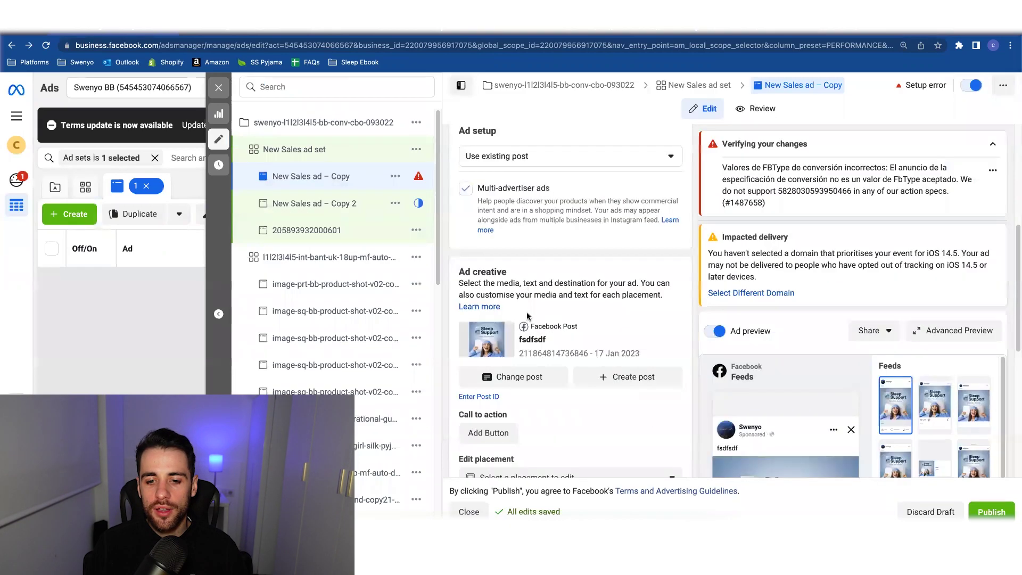
{"action": "left_click", "coordinate": [485, 397]}
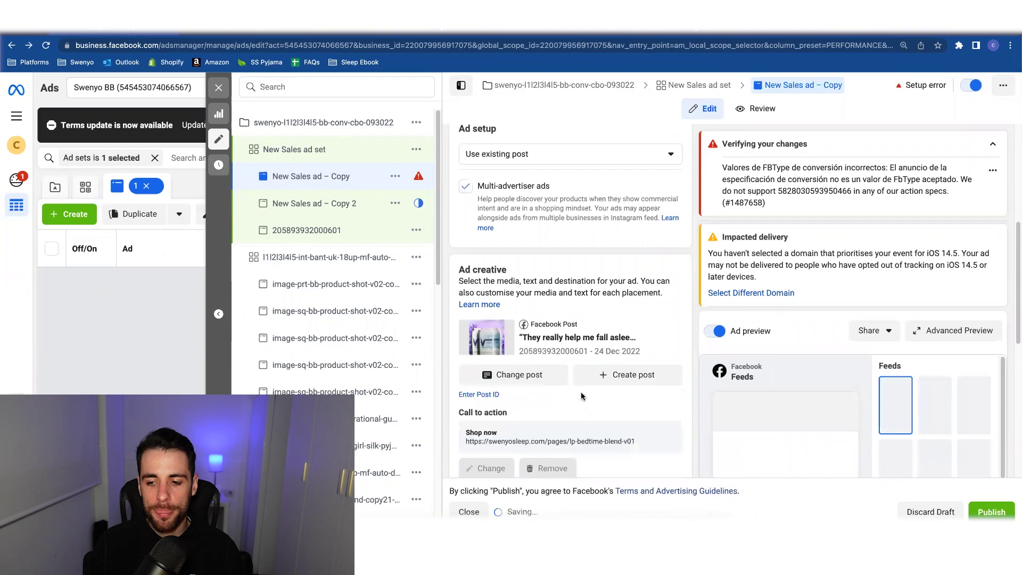
{"action": "scroll", "coordinate": [585, 404], "scroll_direction": "down", "scroll_amount": 5}
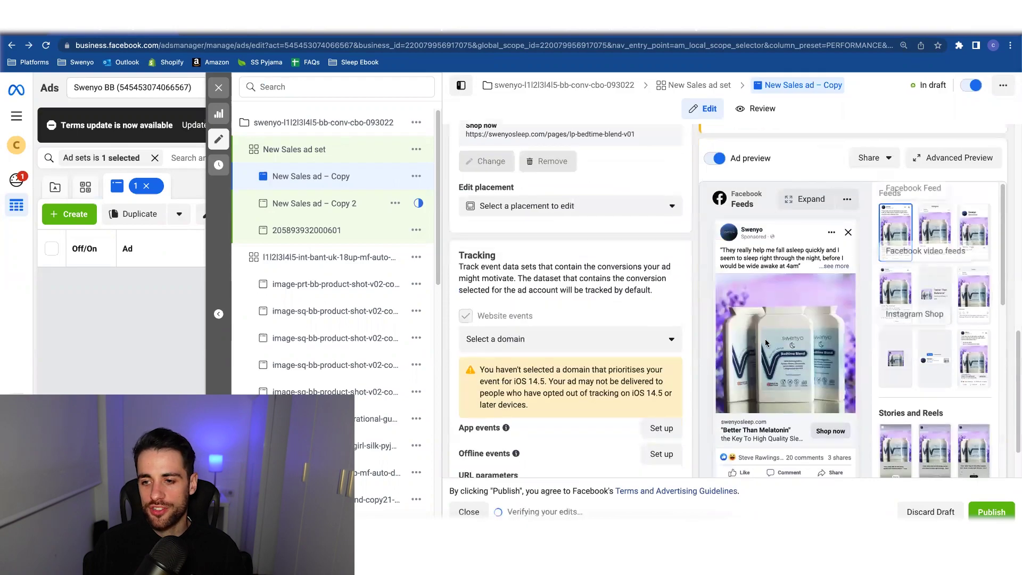